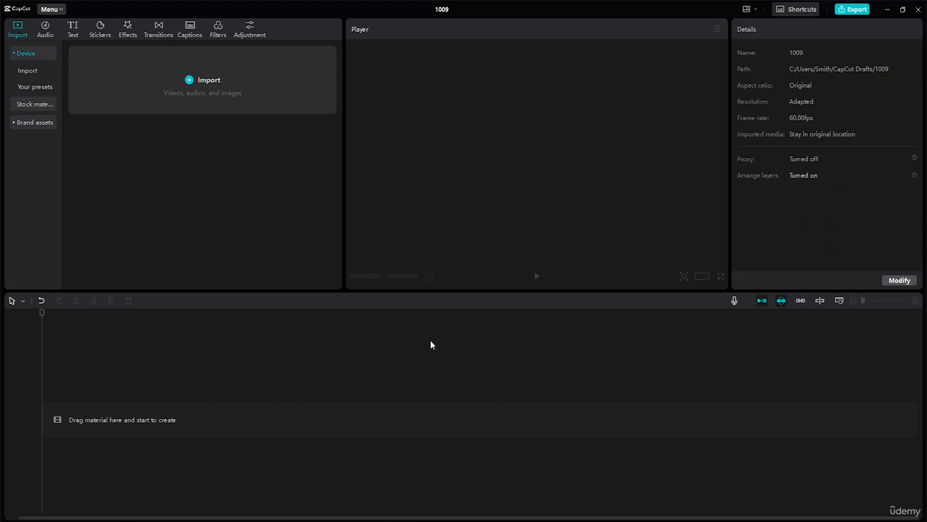
Import 19090734-uhd_3840_2160_25fps.mp4 and 20444835-hd_1920_1080_30fps.mp4 from the Advance Capcut Tutorial Resource File folder.
left_click(191, 82)
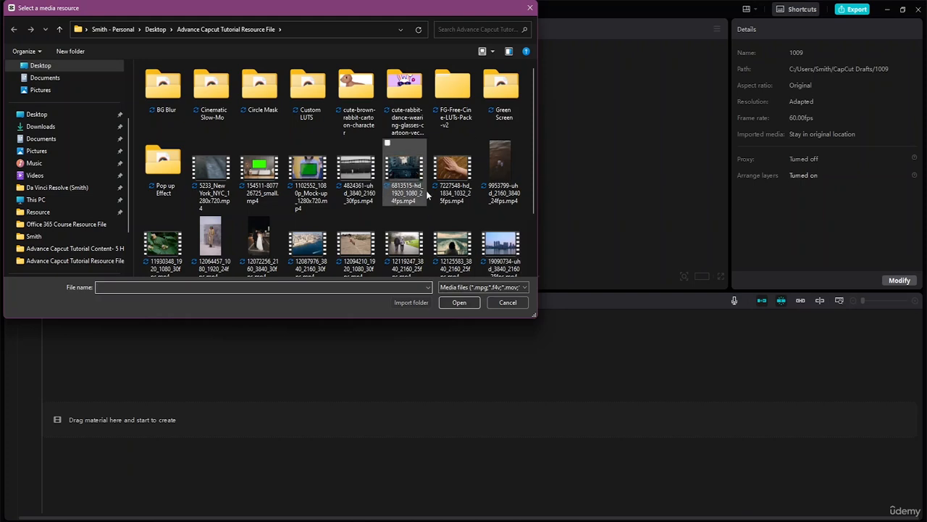
scroll(444, 195, "down", 1)
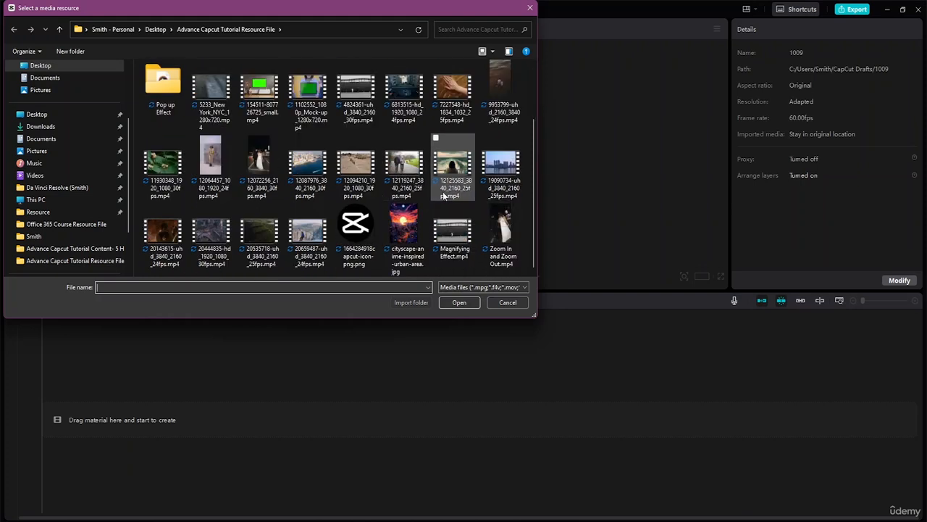
left_click(506, 173)
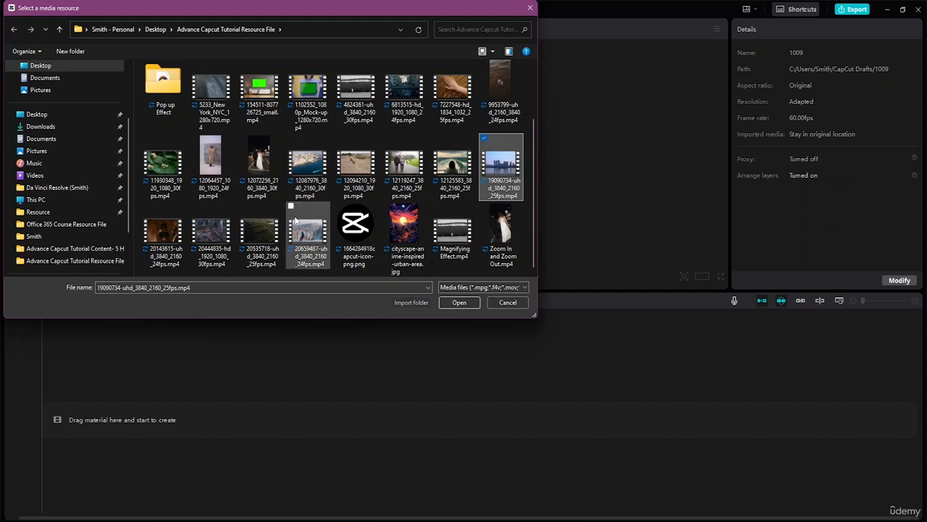
left_click(216, 237, "ctrl")
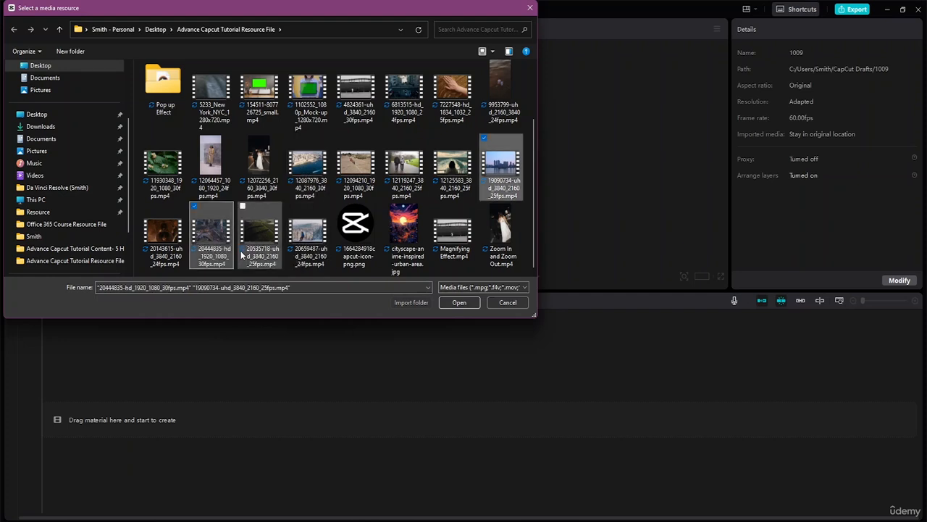
left_click(460, 302)
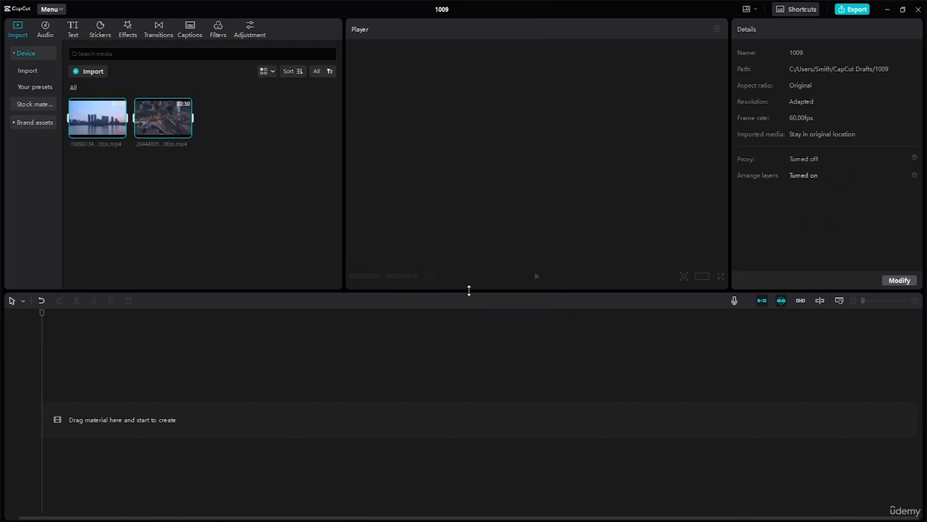
left_click(184, 186)
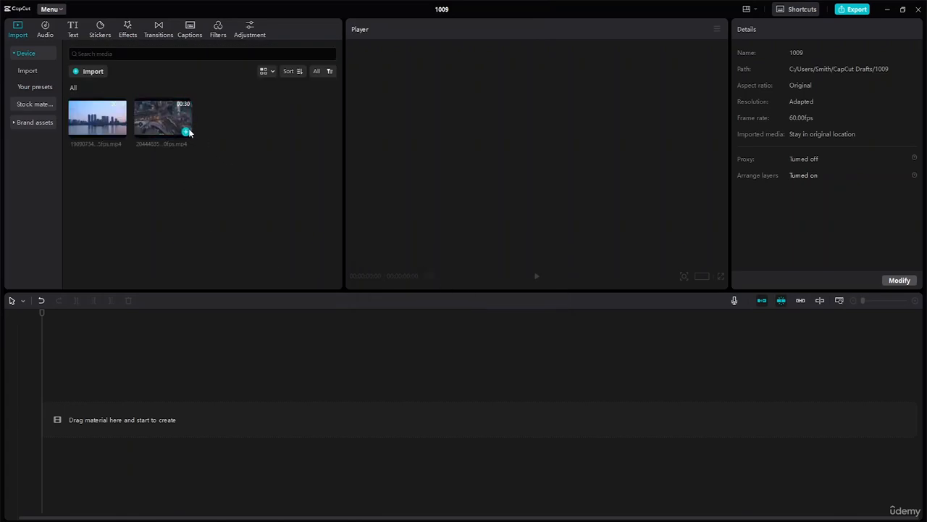
Preview both clips, place the skyline clip at the timeline start, and stack the aerial intersection clip on a track above it.
left_click(98, 124)
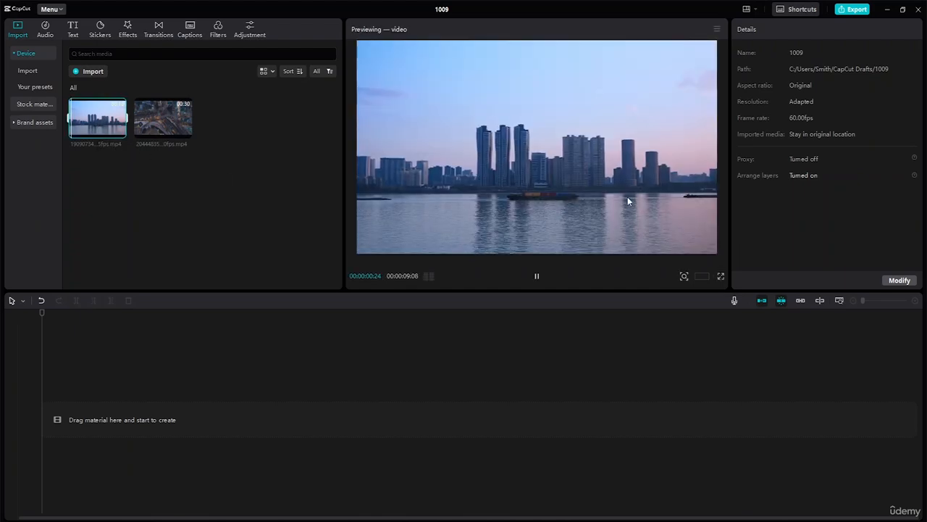
left_click(156, 117)
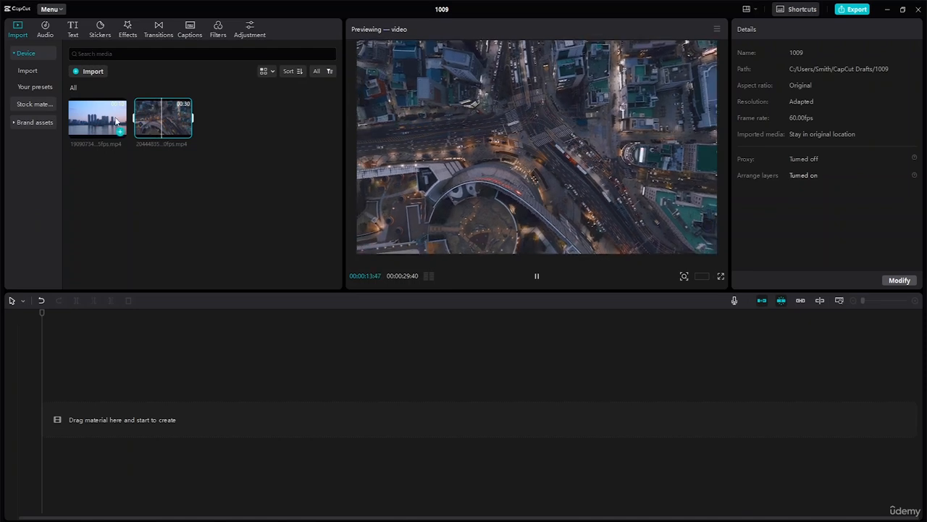
left_click_drag(116, 121, 87, 416)
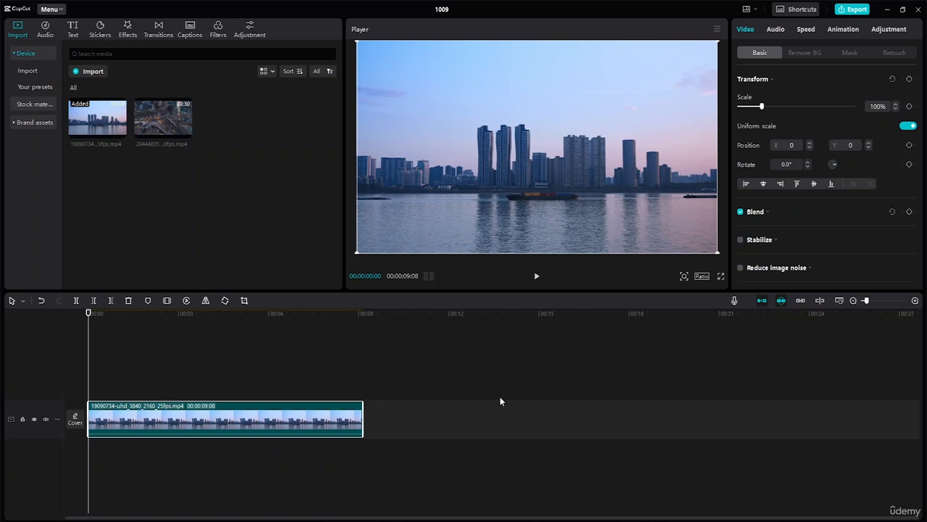
left_click(168, 126)
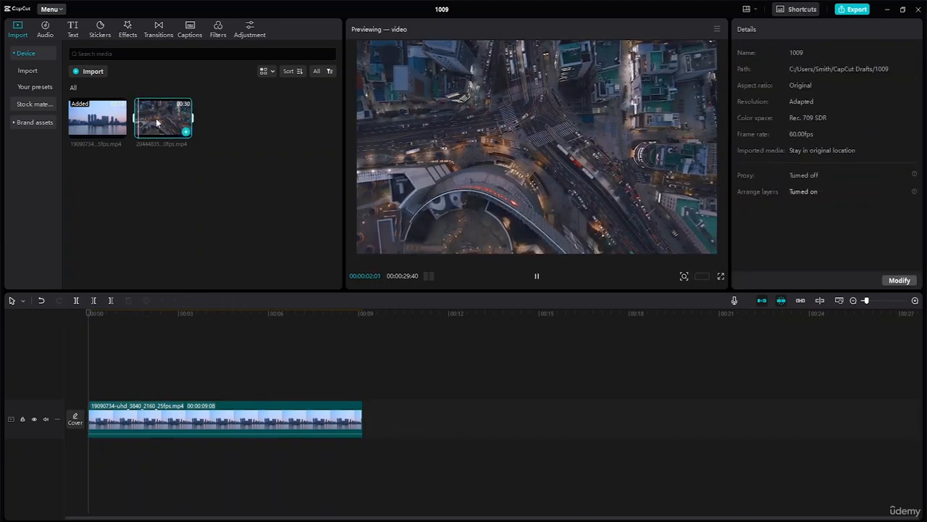
left_click_drag(169, 116, 86, 384)
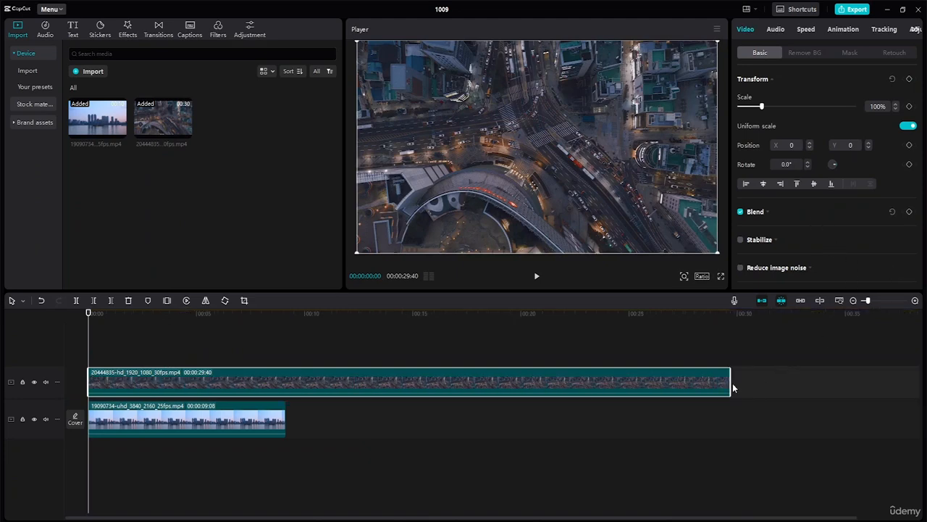
Trim the end of the aerial clip to match the skyline clip's end and fit the timeline to the view.
mouse_move(730, 383)
left_mouse_down()
mouse_move(611, 404)
mouse_move(287, 411)
left_mouse_up()
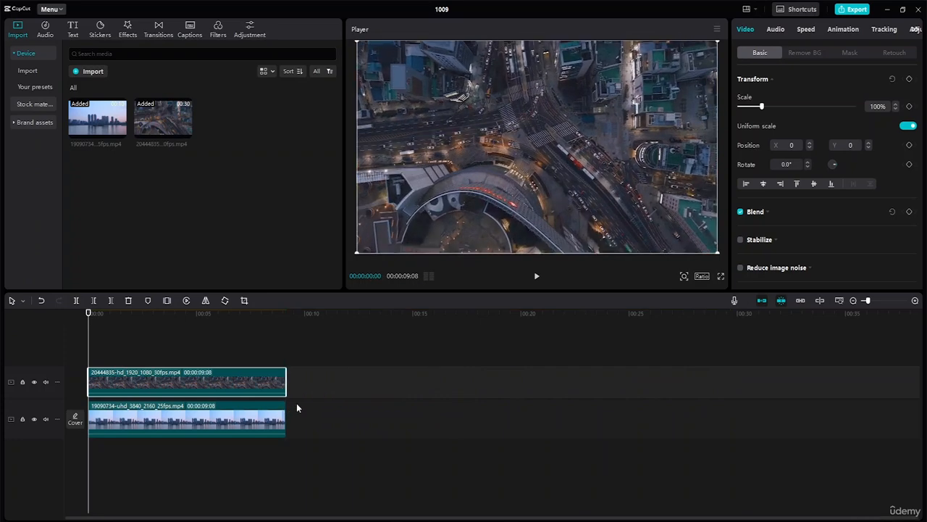
left_click(316, 371)
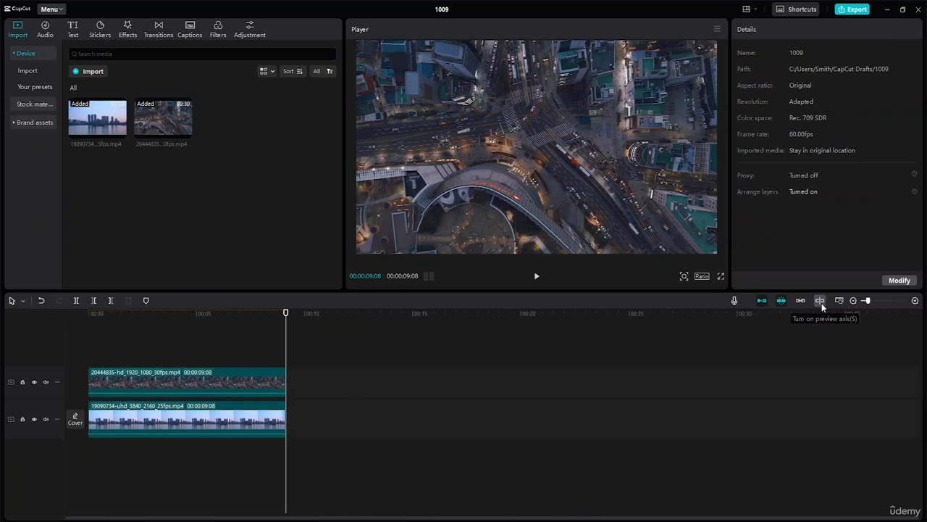
key("shift+z")
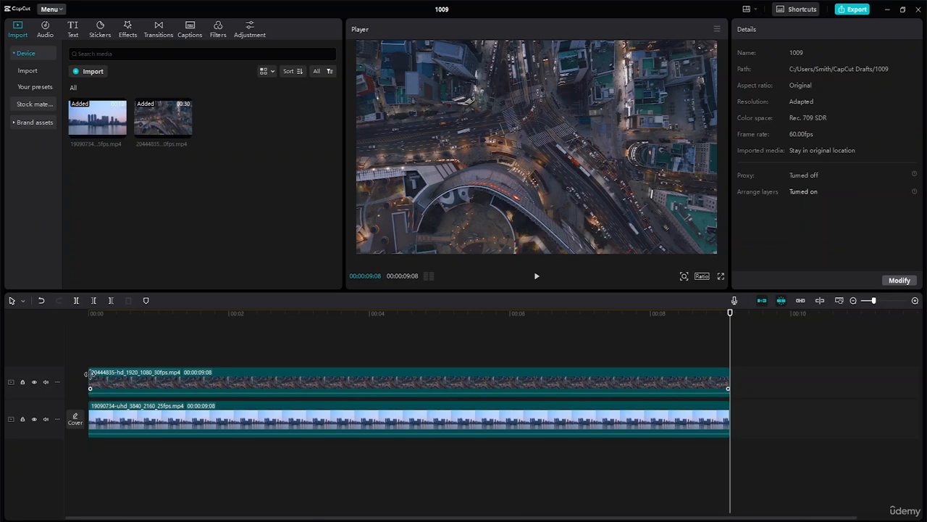
mouse_move(87, 374)
left_mouse_down()
mouse_move(155, 373)
mouse_move(70, 372)
left_mouse_up()
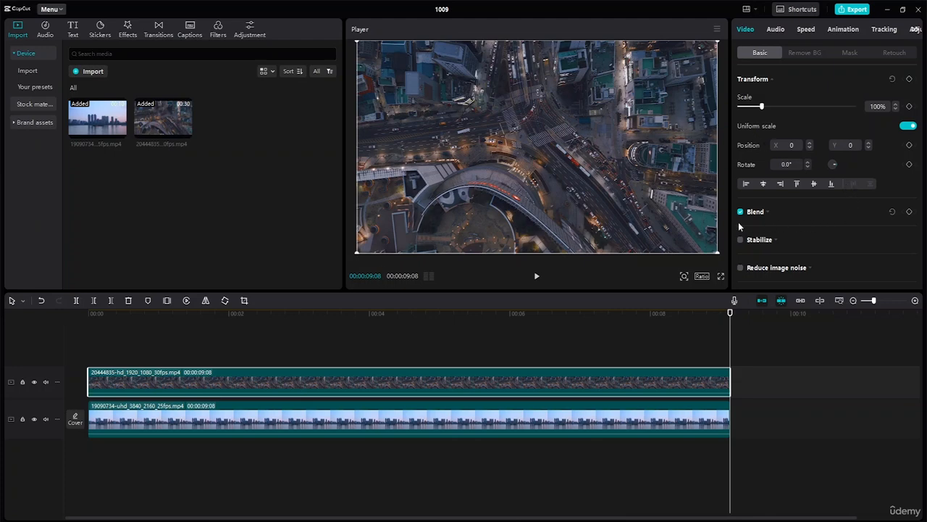
Set the aerial clip's blend mode to Hard light.
left_click(756, 212)
scroll(784, 207, "down", 2)
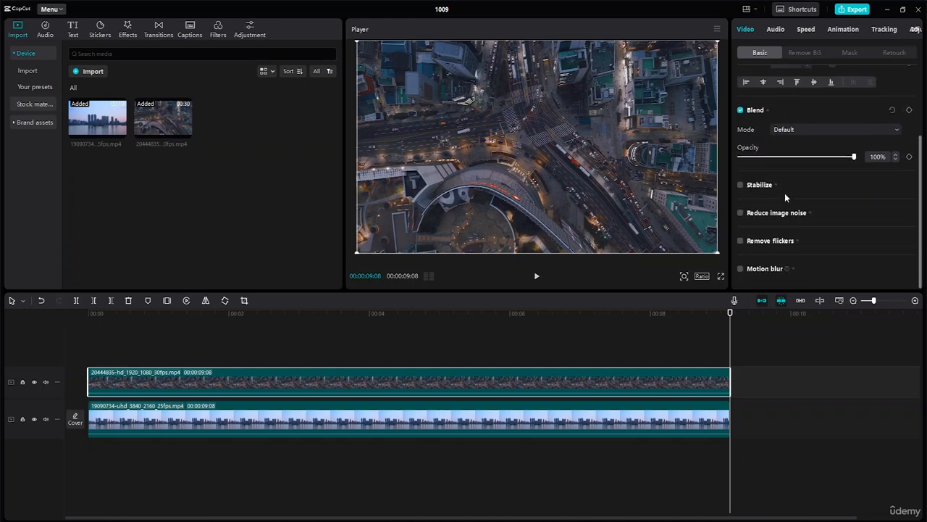
left_click(865, 129)
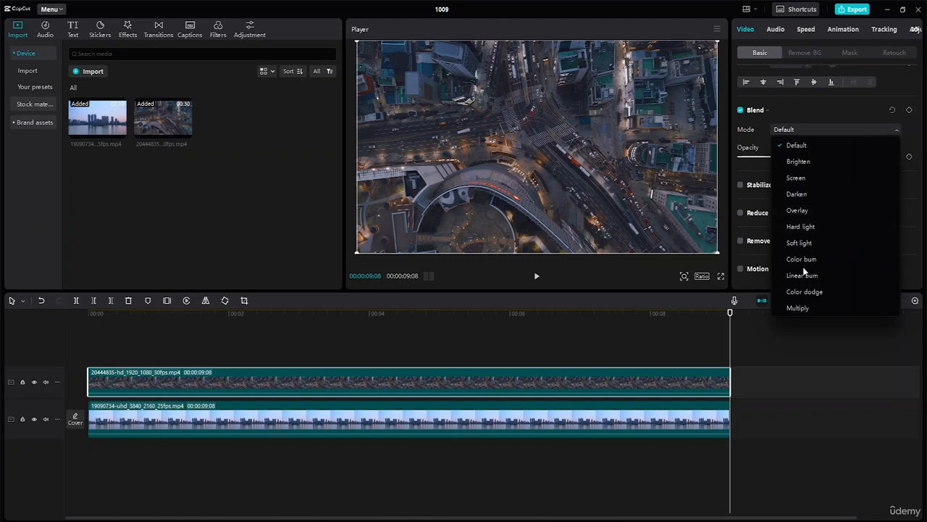
left_click(810, 226)
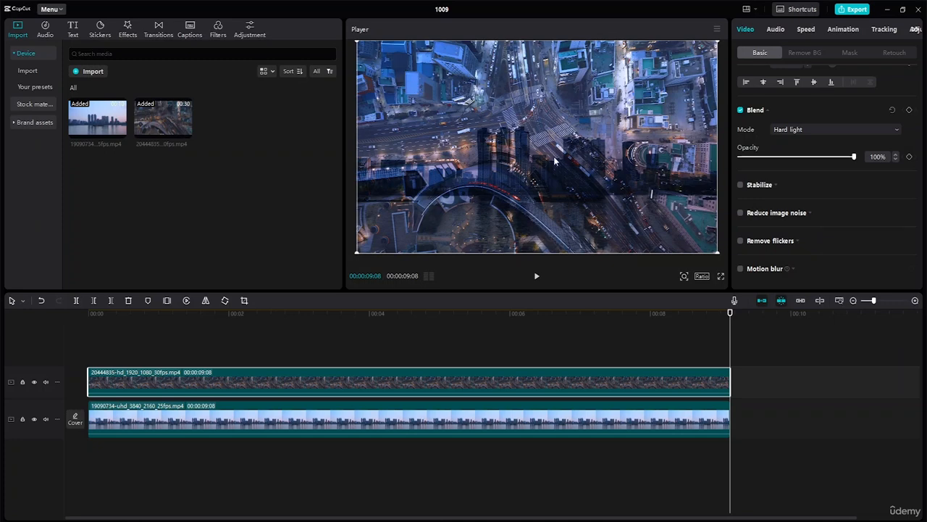
left_click(265, 424)
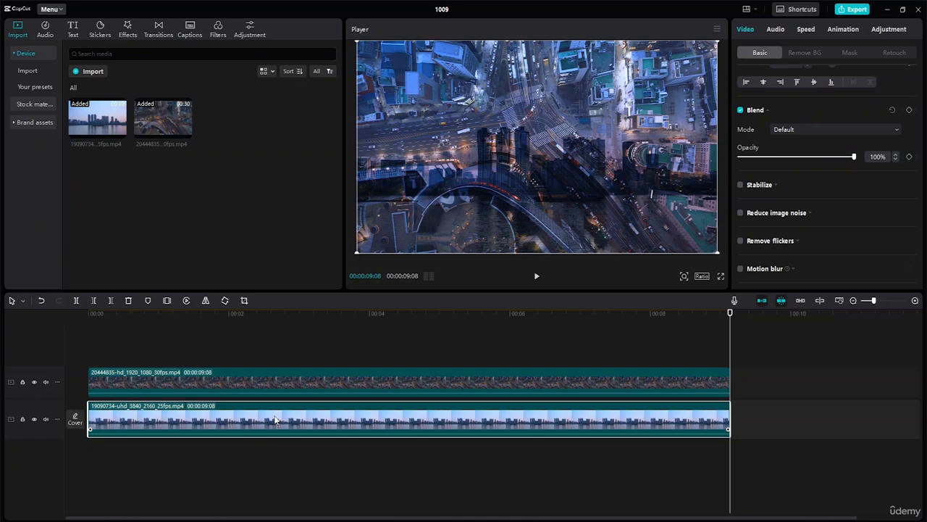
left_click(301, 384)
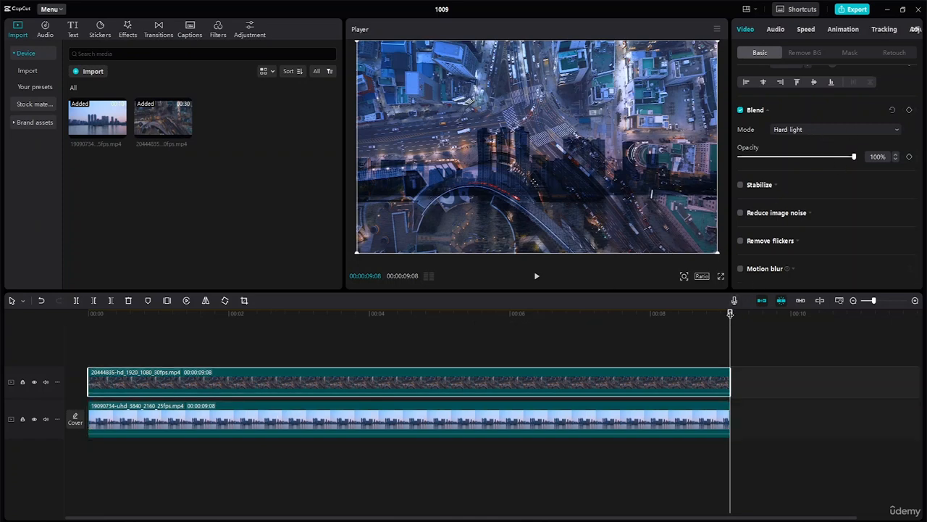
At the start of the aerial clip, set the opacity to 0% and add an opacity keyframe.
left_click_drag(730, 313, 84, 331)
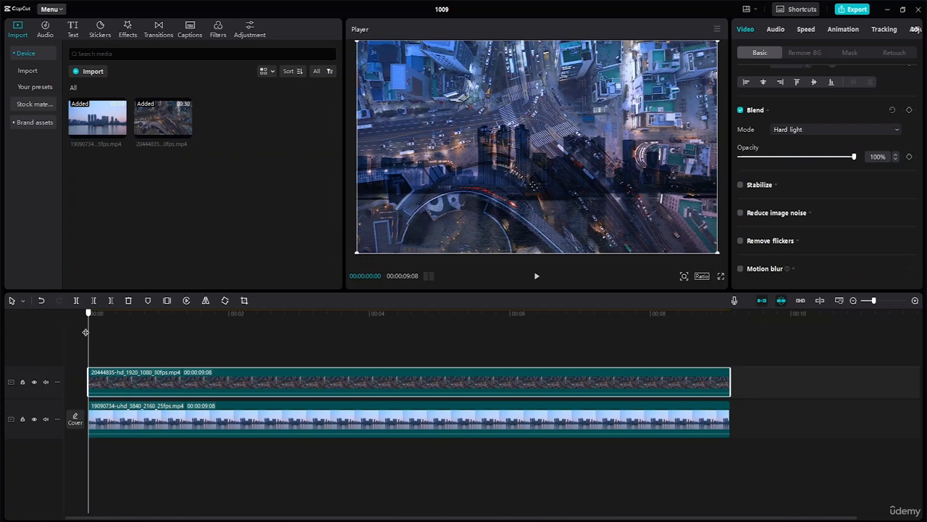
mouse_move(86, 332)
left_mouse_down()
mouse_move(104, 332)
mouse_move(82, 327)
left_mouse_up()
left_click_drag(853, 159, 716, 163)
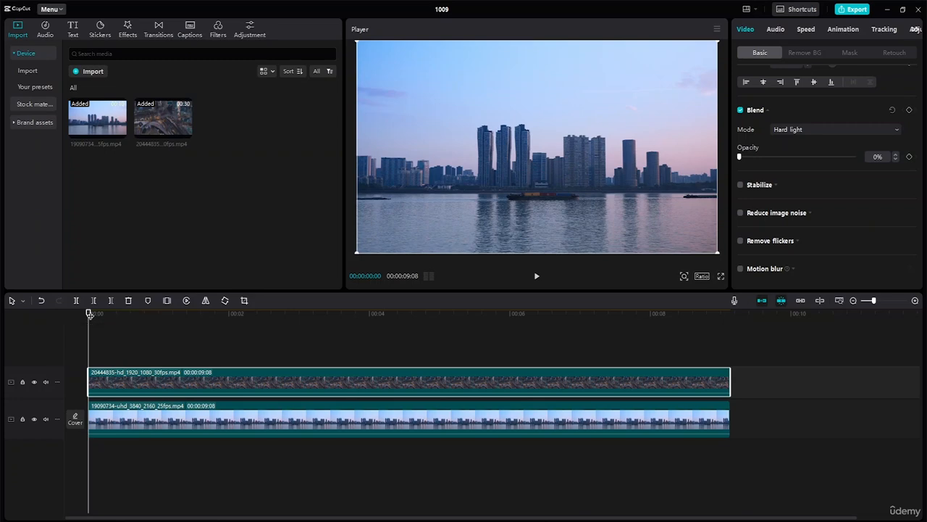
left_click(910, 157)
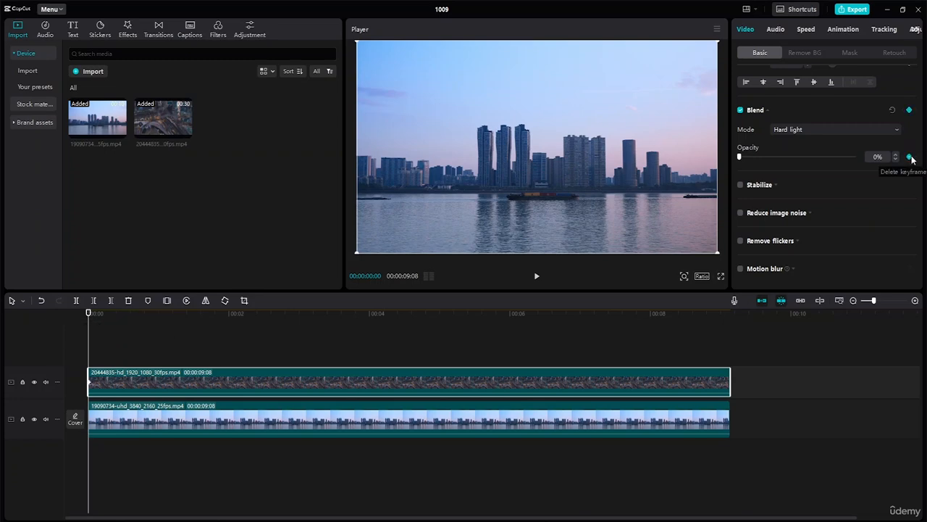
Add a 100% opacity keyframe to the aerial clip at 00:00:02:00.
left_click(92, 314)
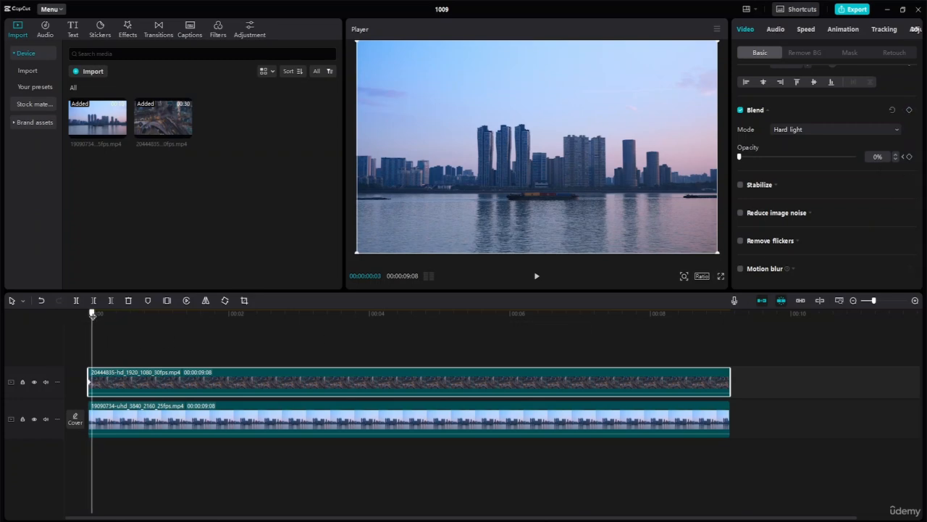
left_click_drag(92, 314, 229, 323)
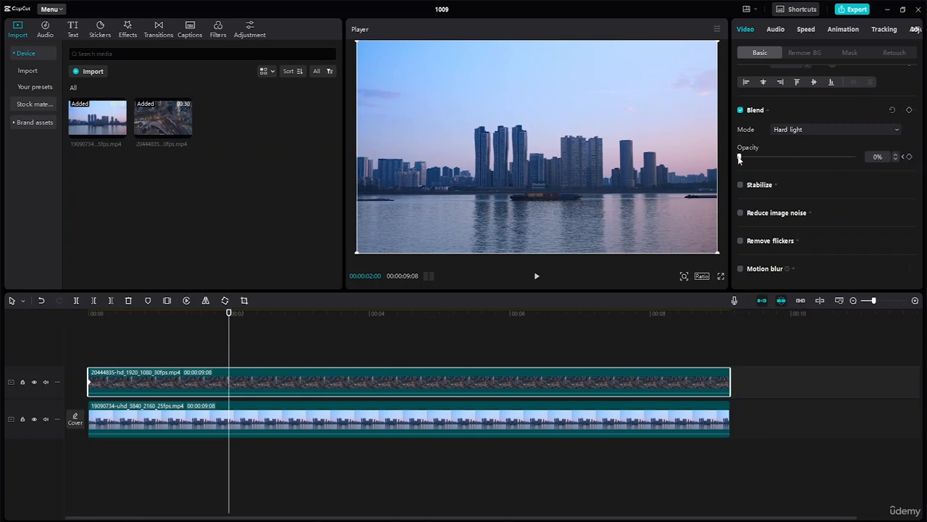
left_click_drag(739, 156, 889, 162)
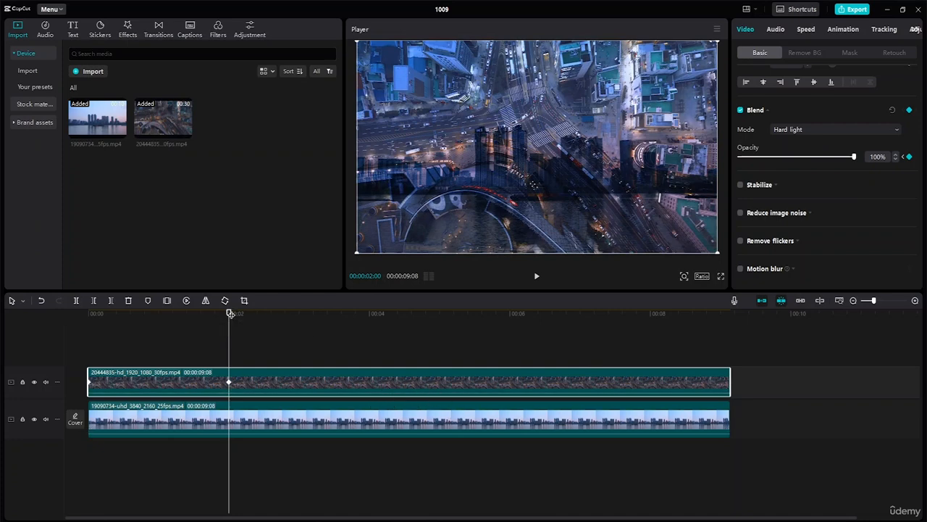
Split the aerial clip at 00:00:02:16, just after its second opacity keyframe.
left_click_drag(230, 313, 273, 315)
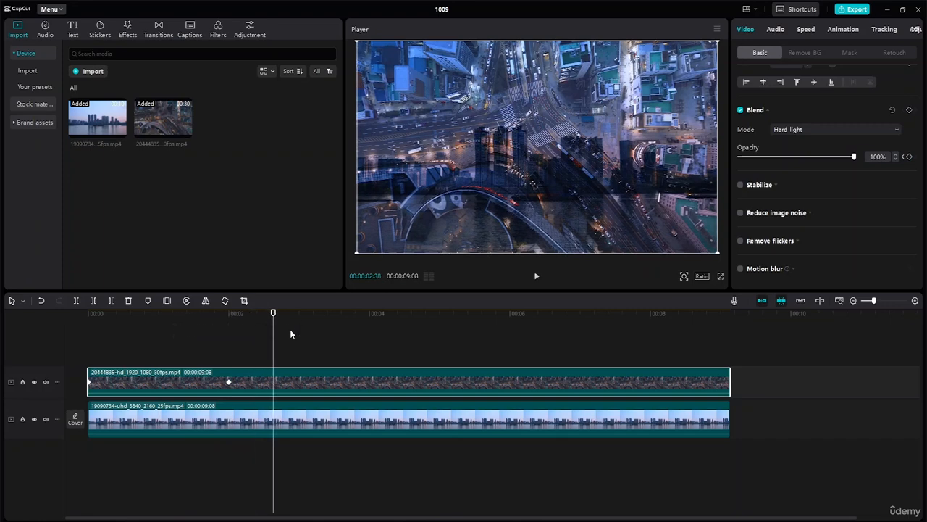
left_click_drag(242, 315, 247, 315)
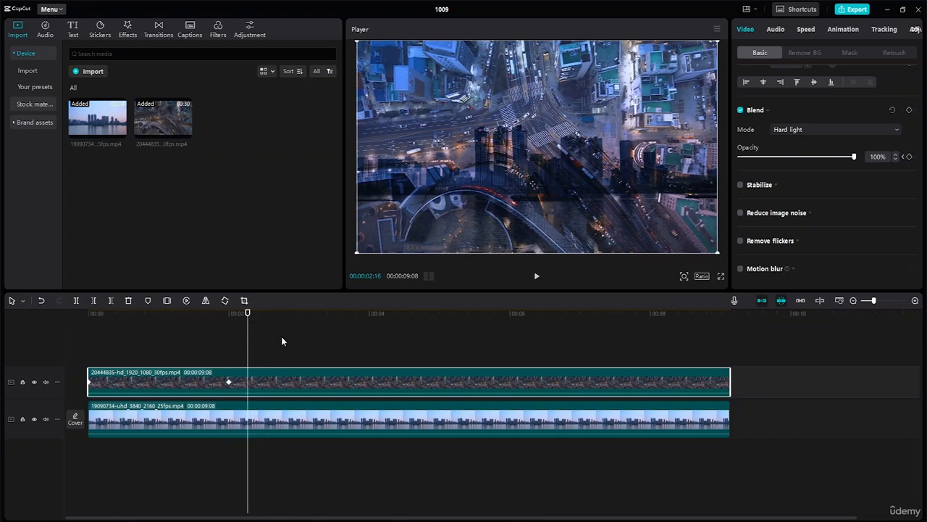
left_click(77, 300)
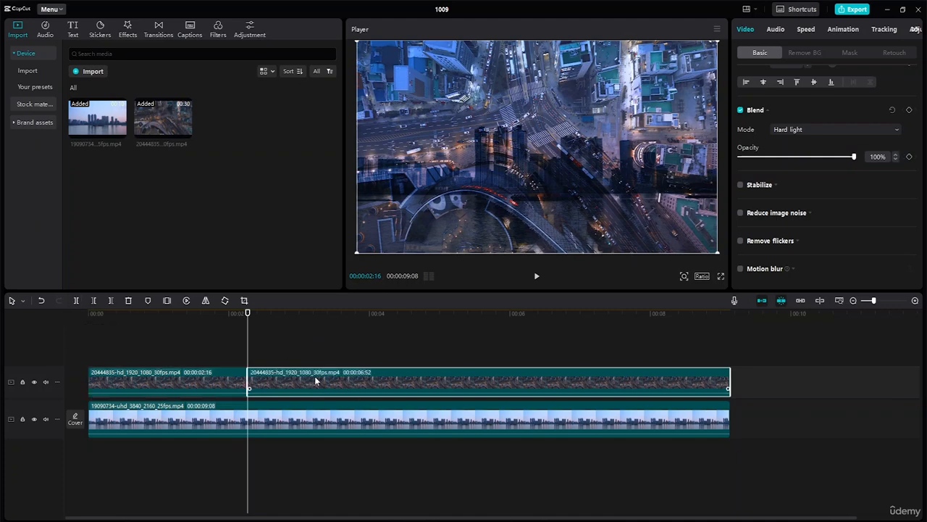
Play the timeline from the start to check the fade-in across the first aerial segment.
left_click(213, 375)
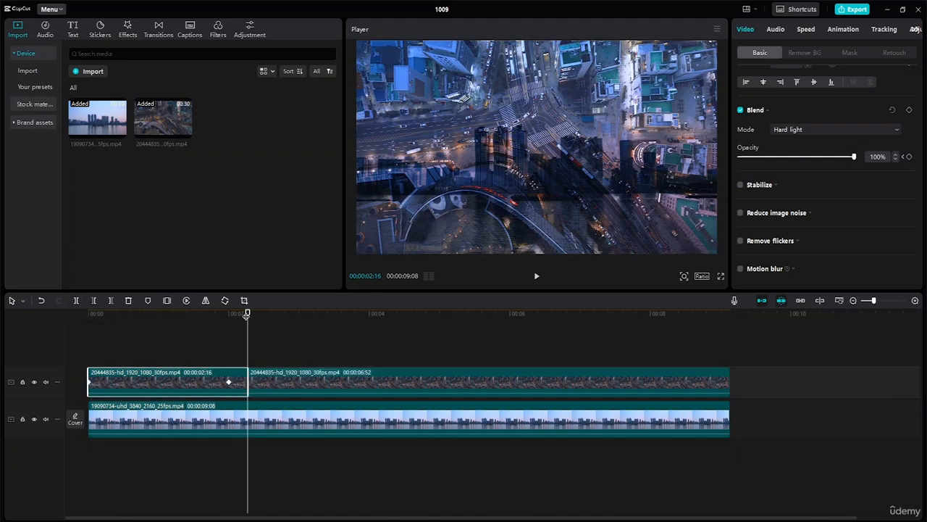
left_click_drag(247, 315, 34, 311)
key("space")
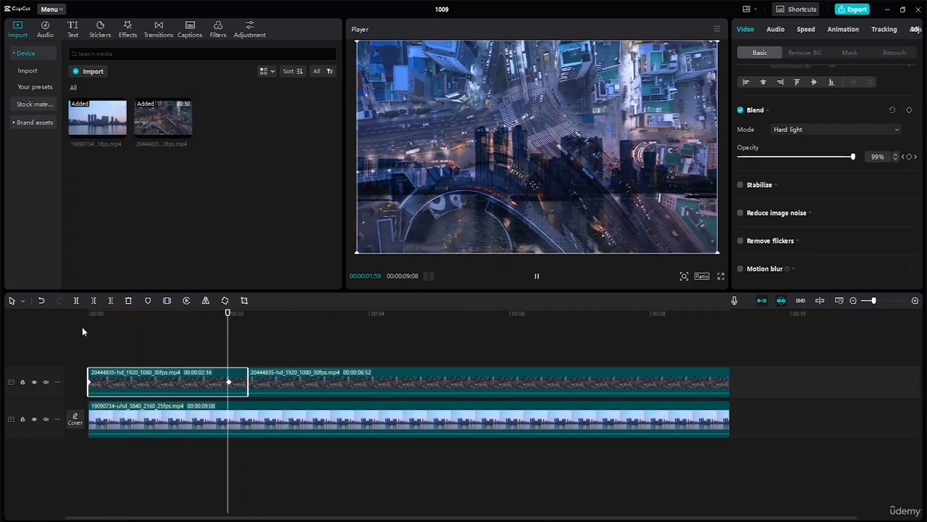
key("space")
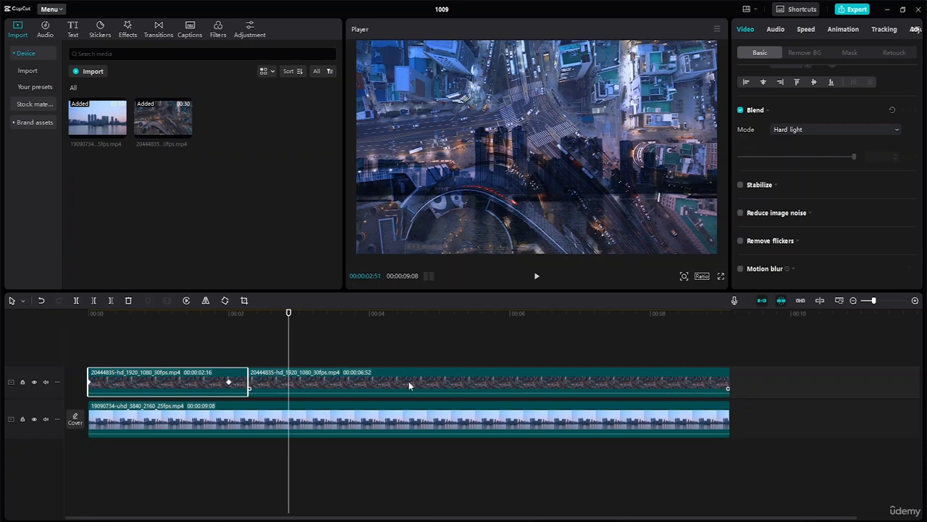
Move the second aerial segment to a new track above, starting at about 2 seconds so it overlaps the first segment's end.
left_click(386, 378)
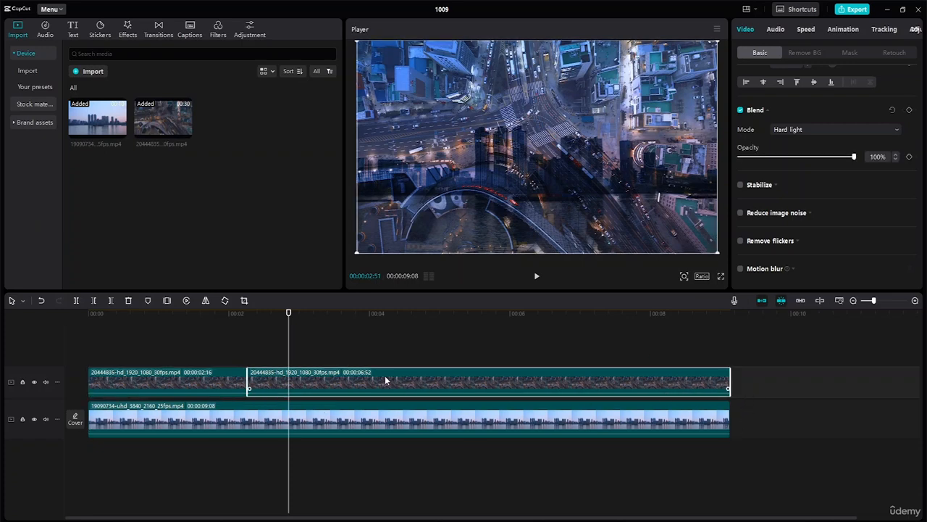
left_click_drag(334, 376, 320, 343)
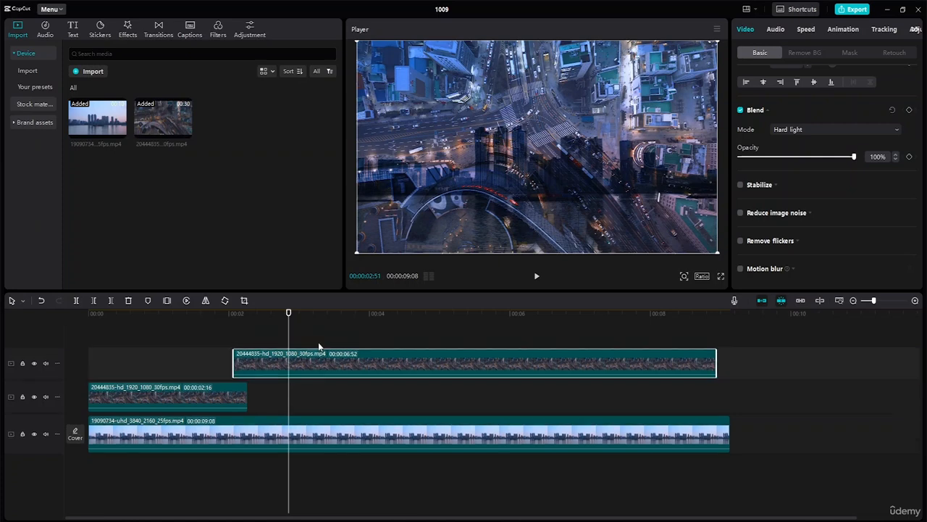
left_click(233, 395)
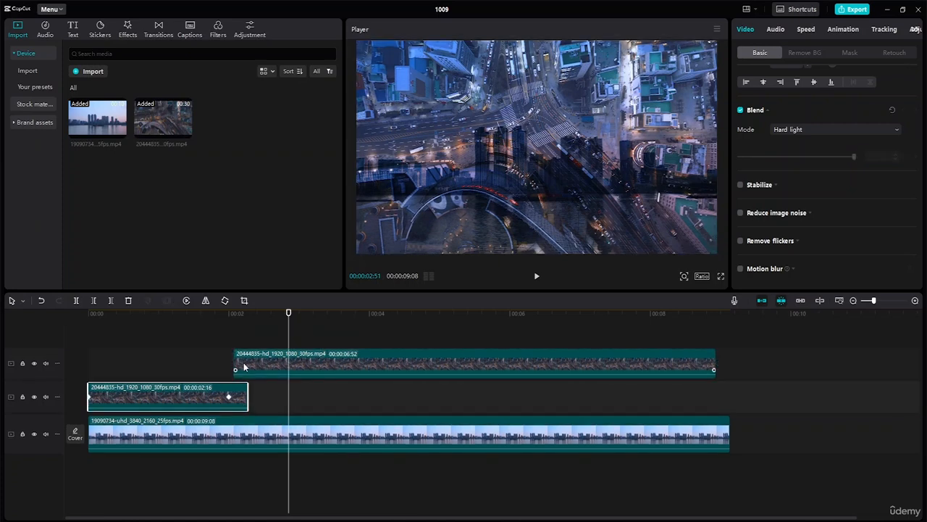
Shift the second aerial segment slightly earlier to start at 00:00:01:58 and set its blend mode to Default.
left_click_drag(242, 367, 234, 367)
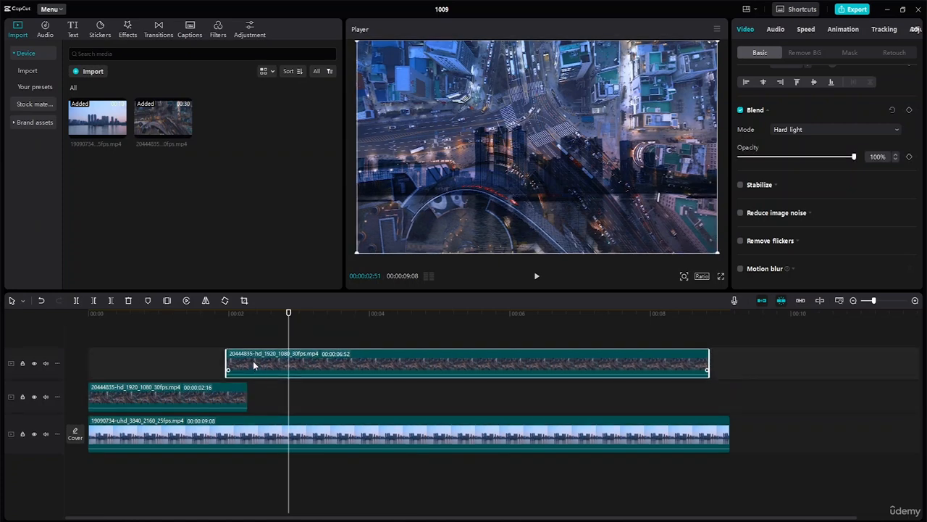
left_click_drag(289, 313, 229, 316)
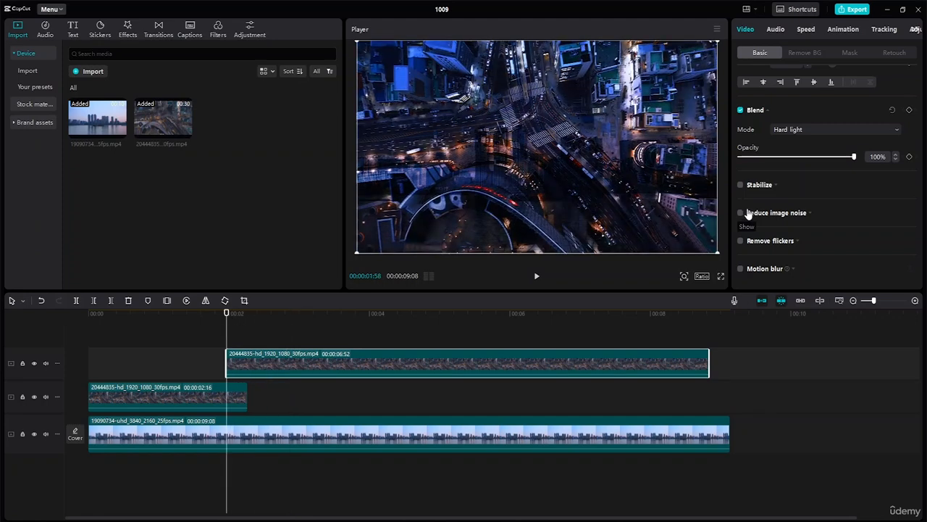
left_click(869, 128)
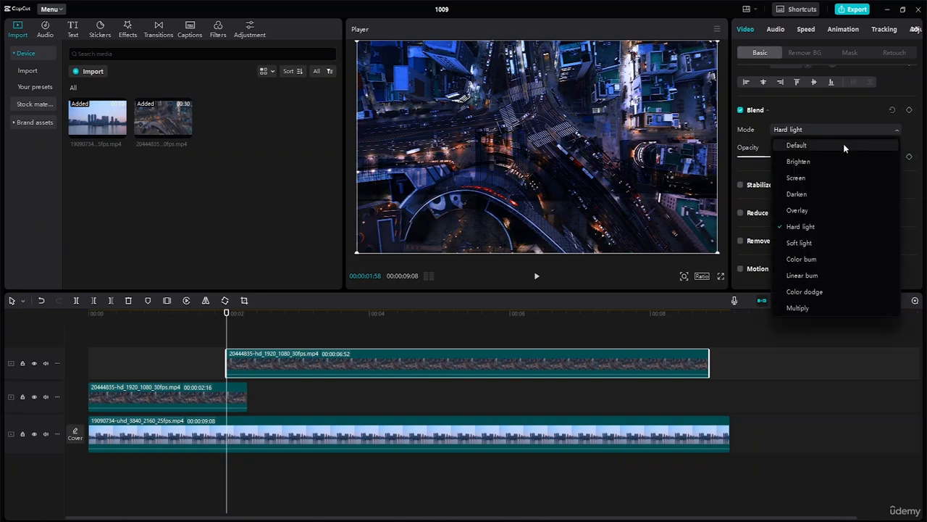
left_click(843, 145)
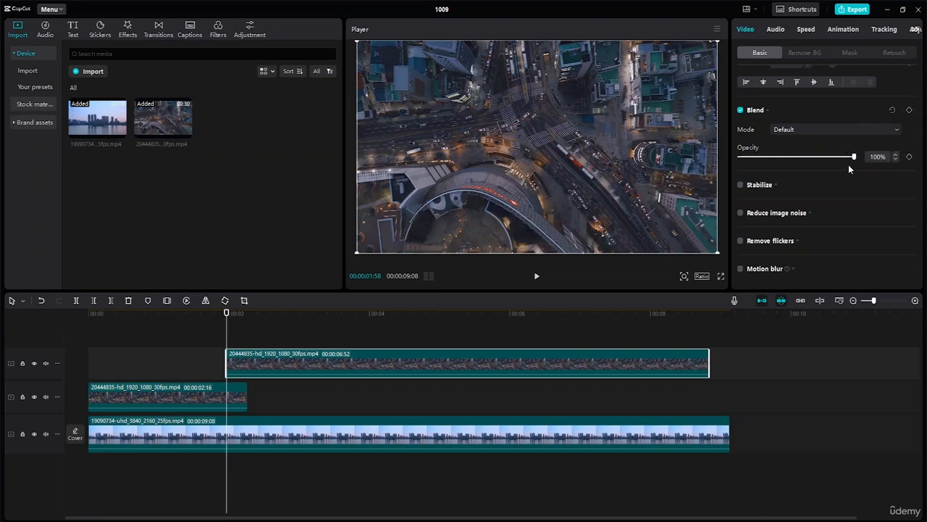
Add opacity keyframes to the second aerial segment: 0% at its start, 00:00:01:58, and 100% at 00:00:02:16.
left_click_drag(854, 157, 739, 155)
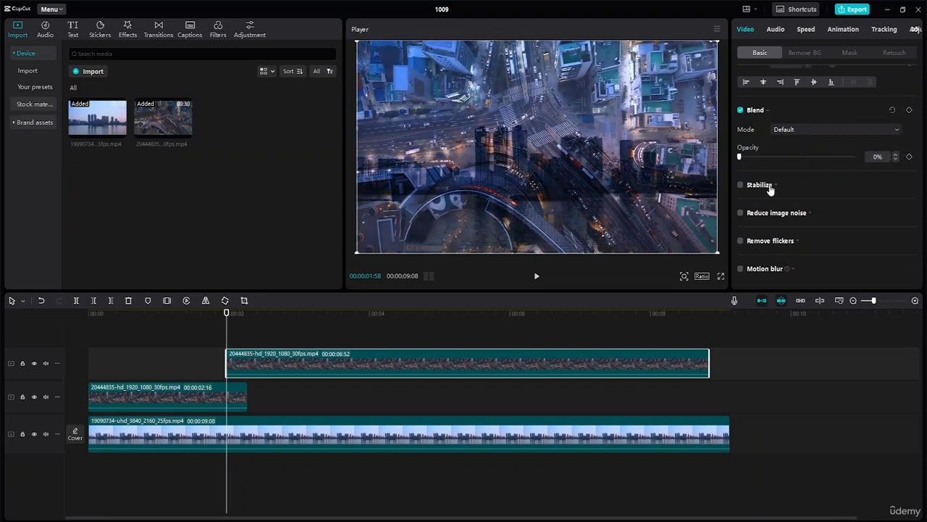
left_click(910, 156)
left_click_drag(227, 315, 247, 316)
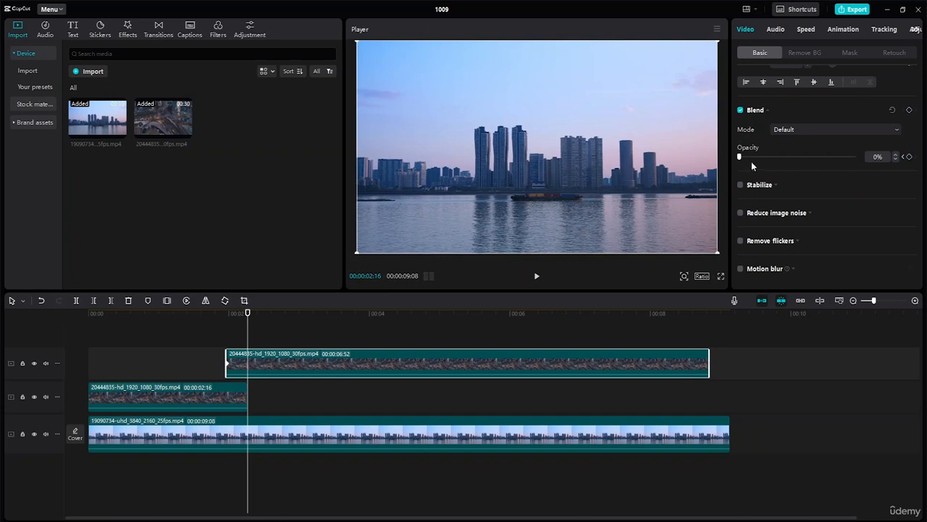
left_click_drag(736, 158, 857, 162)
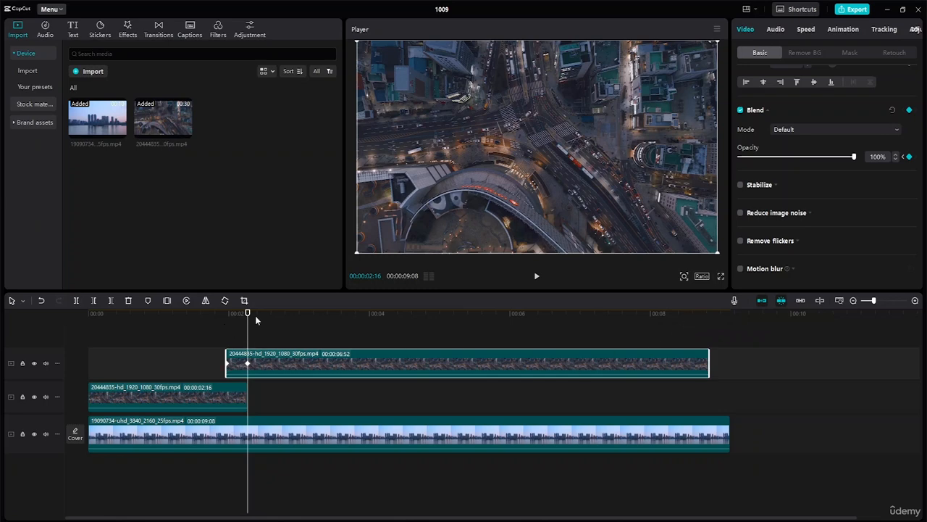
Play the timeline from the start, then replay from about 00:00:01:38 to check the transition between the two aerial segments.
left_click_drag(247, 313, 1, 318)
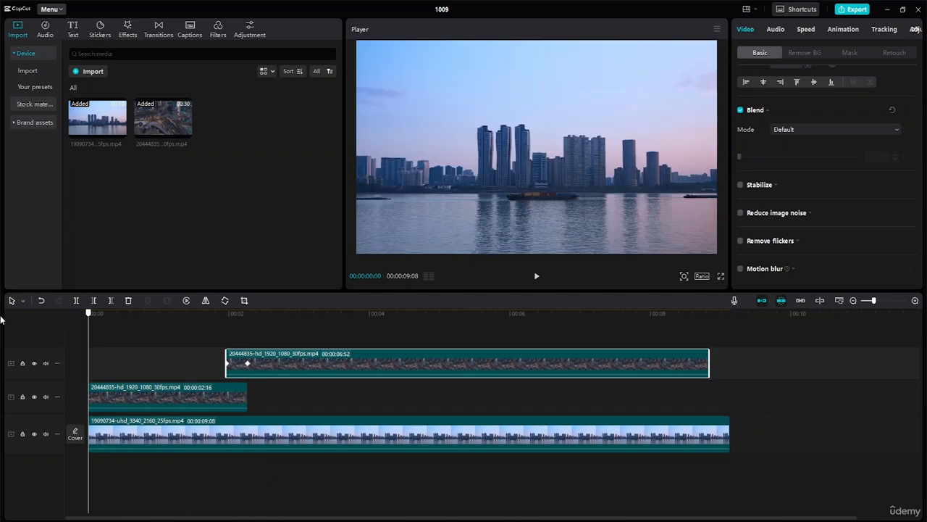
left_click(93, 315)
key("space")
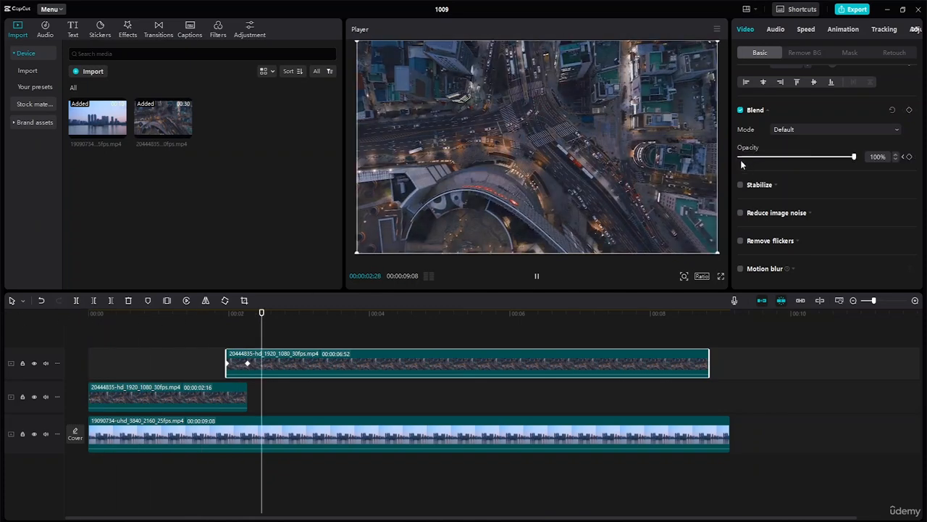
key("space")
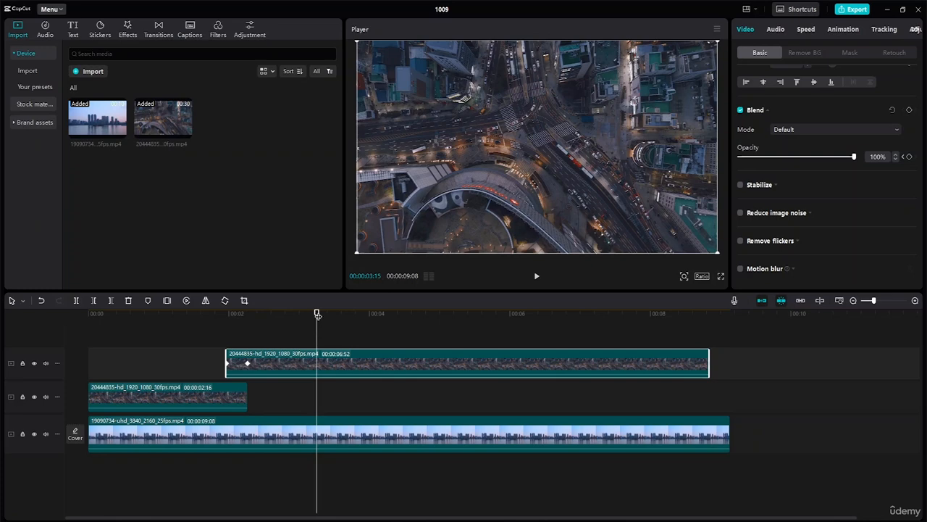
left_click_drag(317, 314, 202, 329)
key("space")
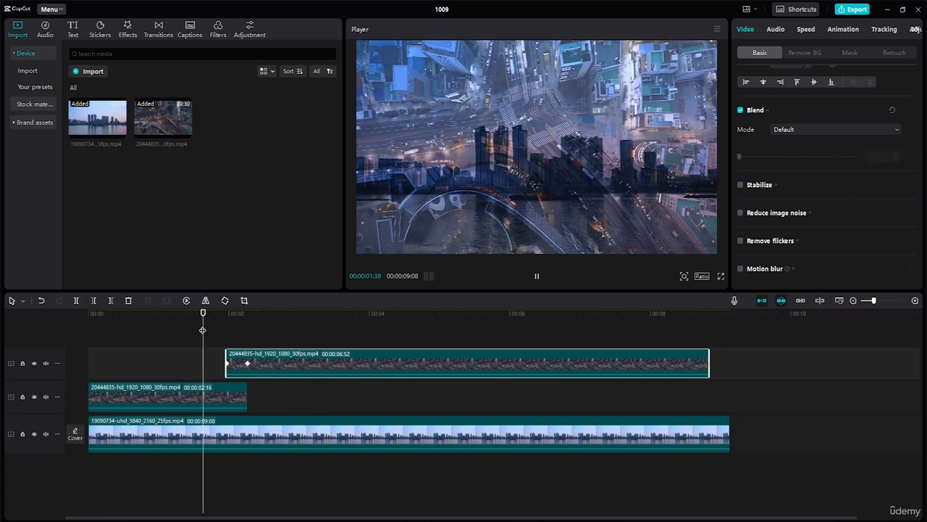
key("space")
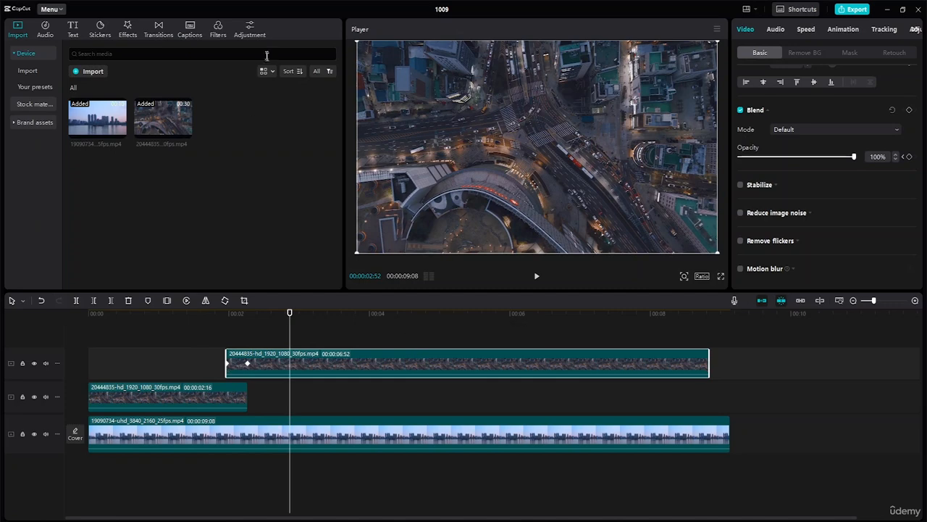
Set the second aerial segment's color temperature adjustment to -32 and play the overlap to check the color match.
left_click(250, 29)
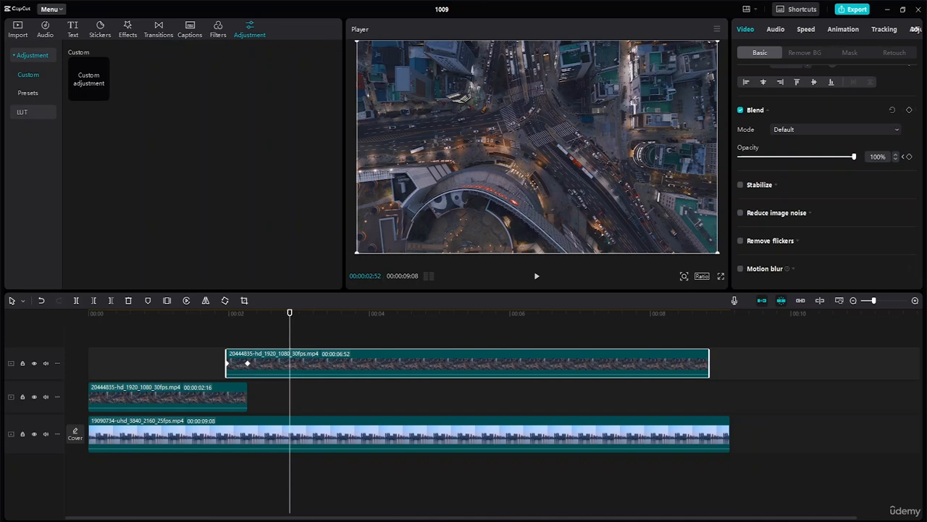
left_click(915, 31)
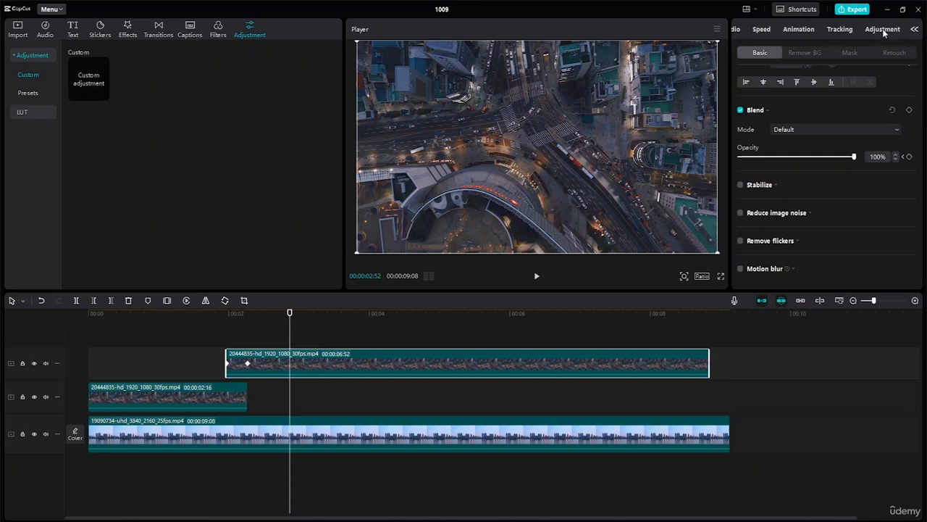
left_click(883, 29)
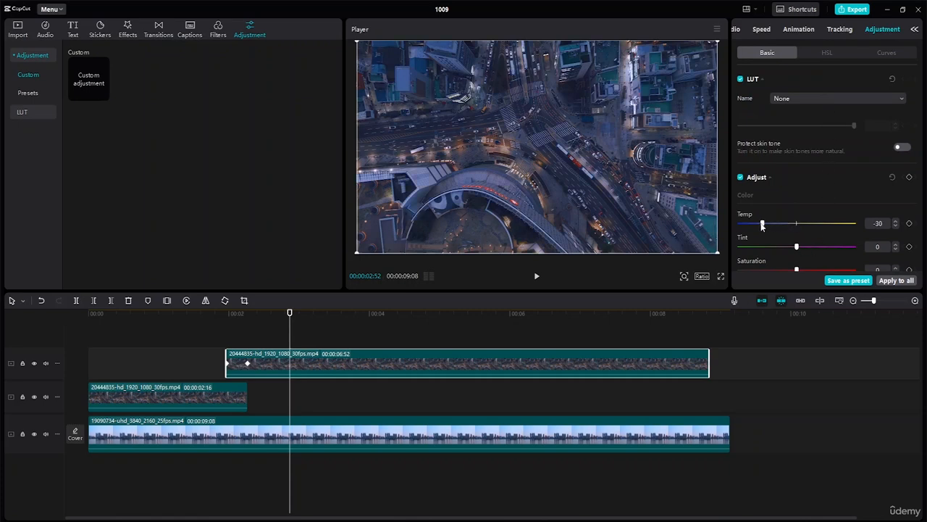
mouse_move(762, 225)
left_mouse_down()
mouse_move(751, 224)
mouse_move(759, 225)
left_mouse_up()
left_click_drag(289, 315, 164, 316)
key("space")
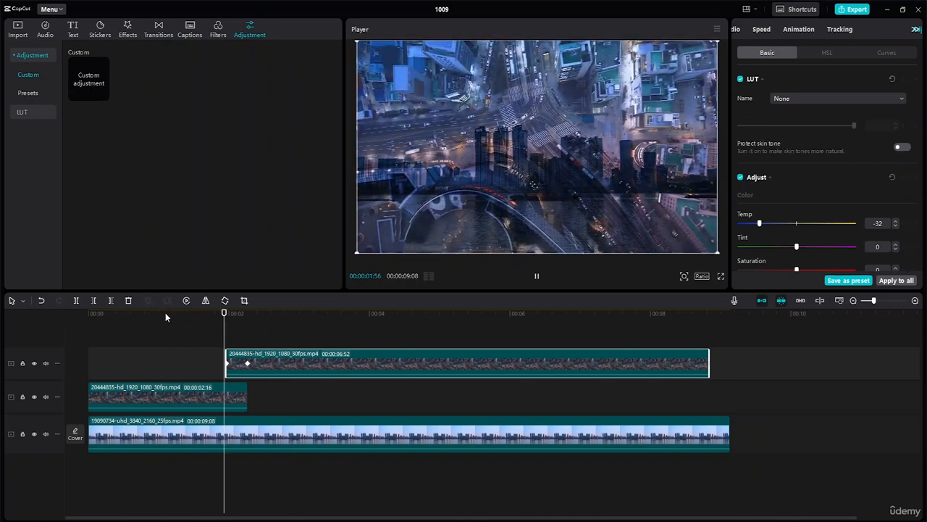
key("space")
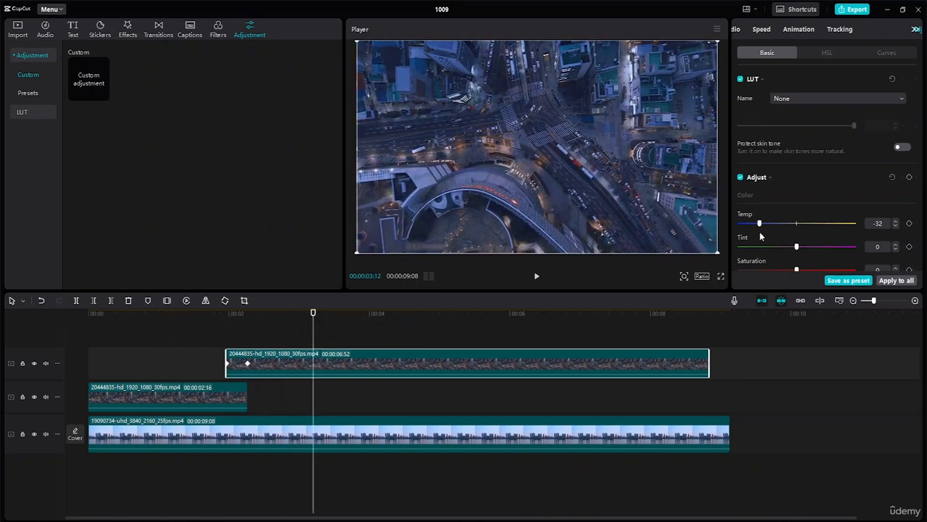
Lower the second aerial segment's color temperature to -45 and replay the overlap.
left_click_drag(760, 224, 746, 226)
left_click_drag(313, 313, 214, 317)
key("space")
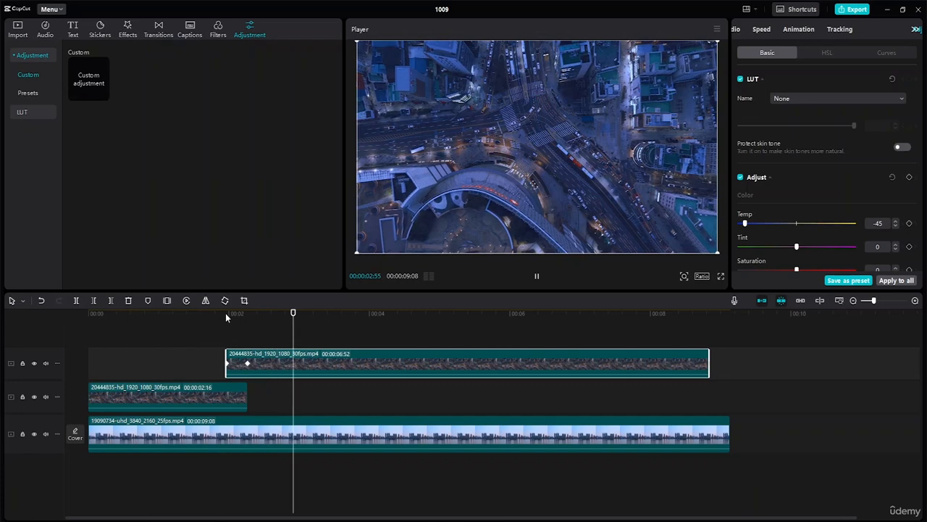
key("space")
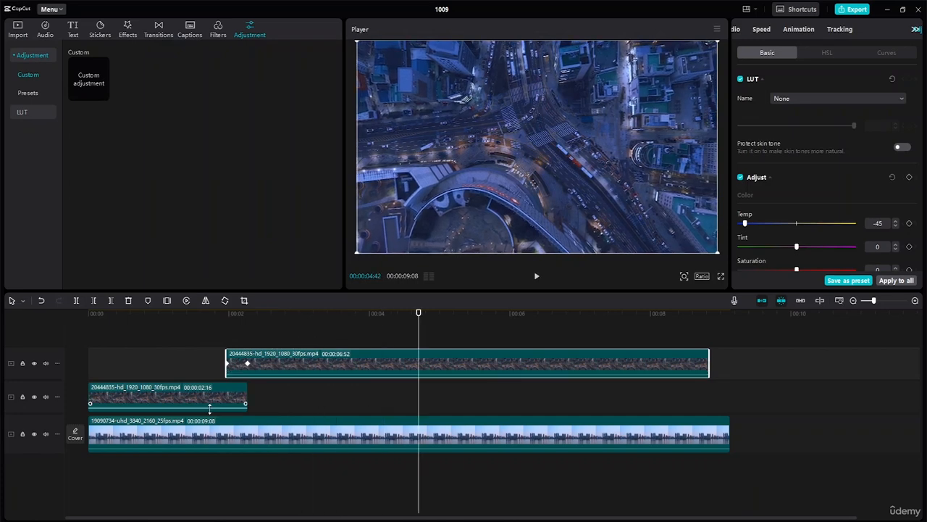
Trim the end of the first aerial segment to a duration of 00:00:02:06 and replay the transition.
left_click(225, 397)
left_click(226, 396)
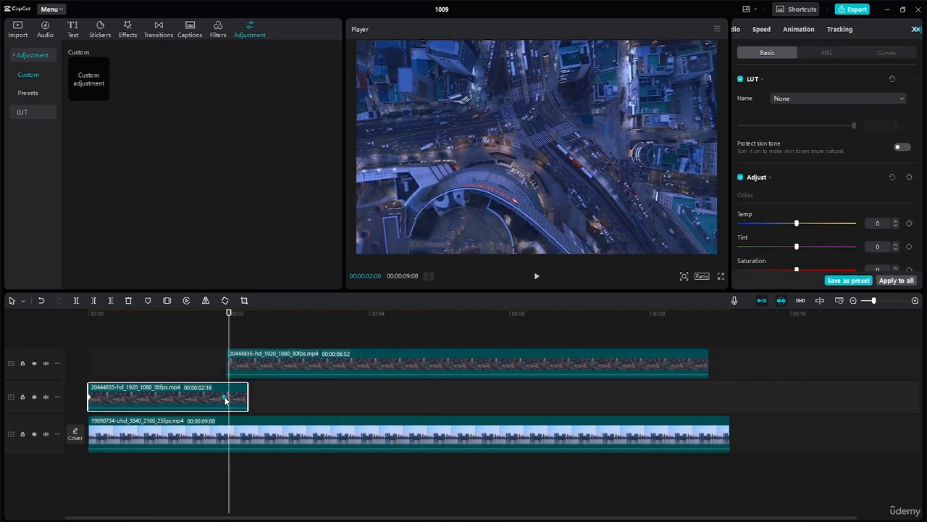
left_click_drag(249, 396, 236, 397)
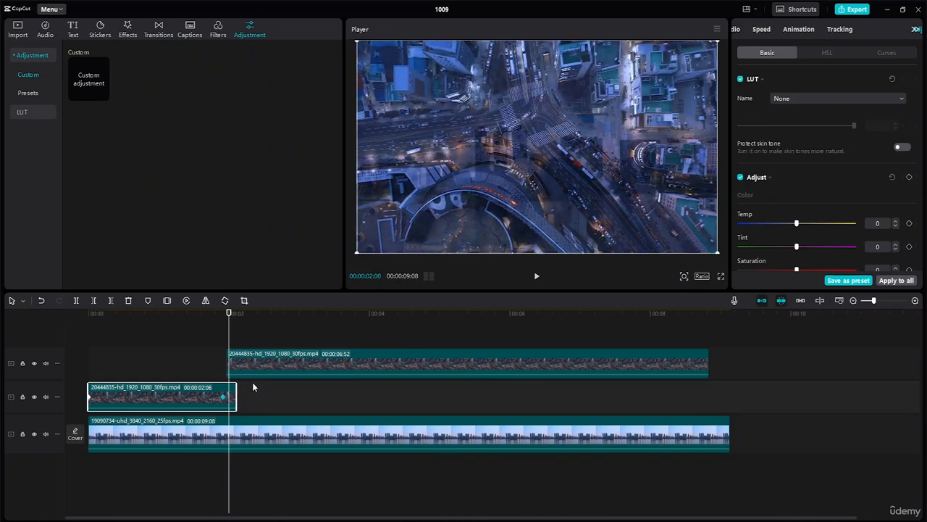
left_click(210, 319)
key("space")
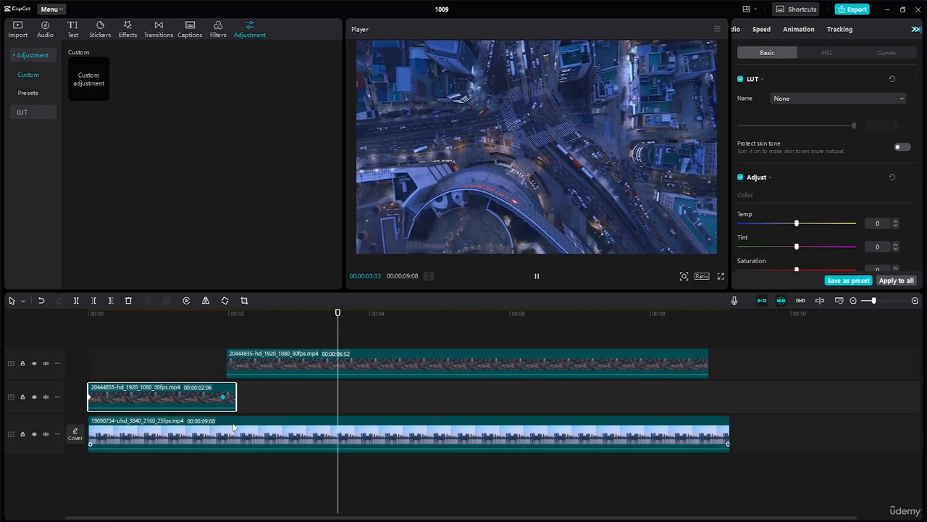
key("space")
key("super")
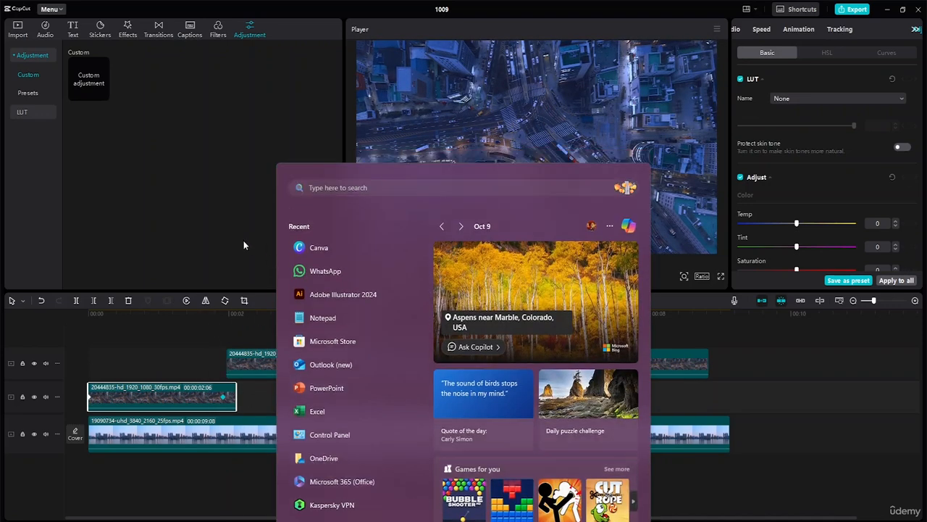
key("super")
Move the first aerial segment's second opacity keyframe to just before the segment's end and play the transition.
left_click_drag(223, 396, 236, 396)
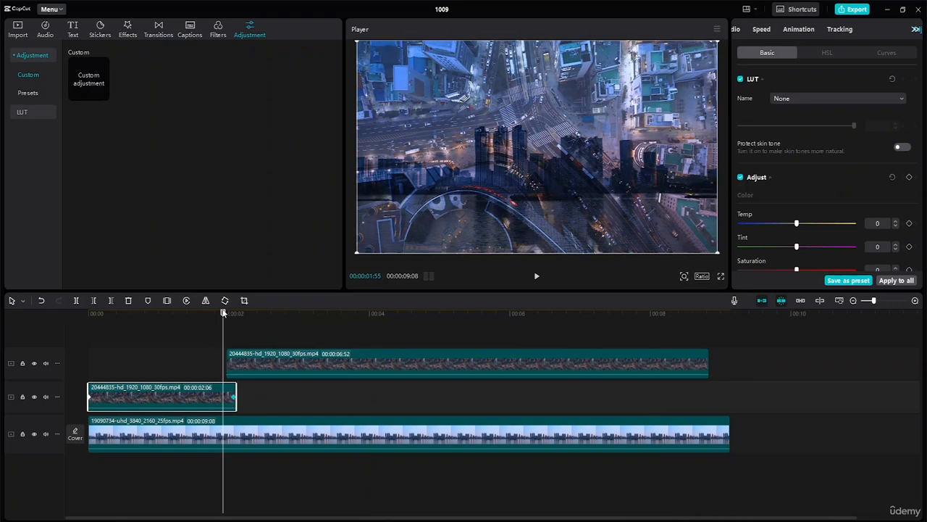
left_click_drag(223, 313, 152, 314)
key("space")
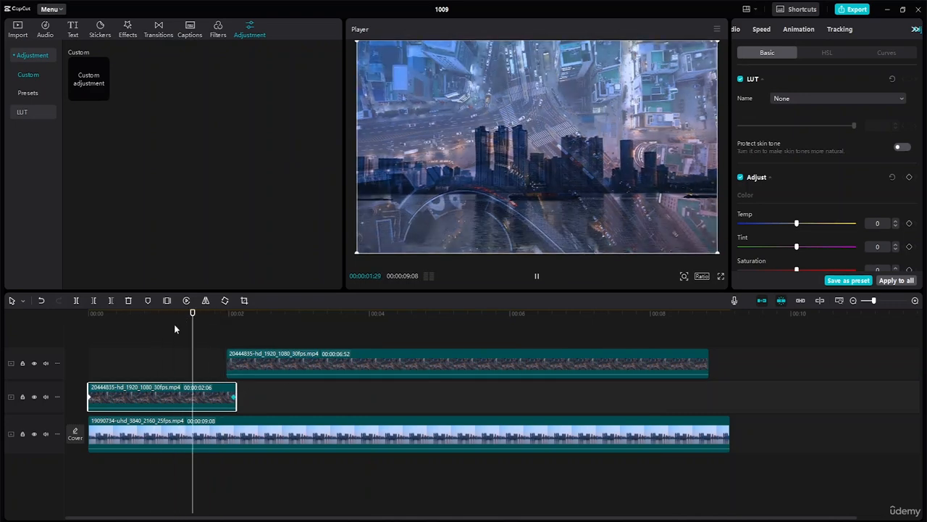
key("space")
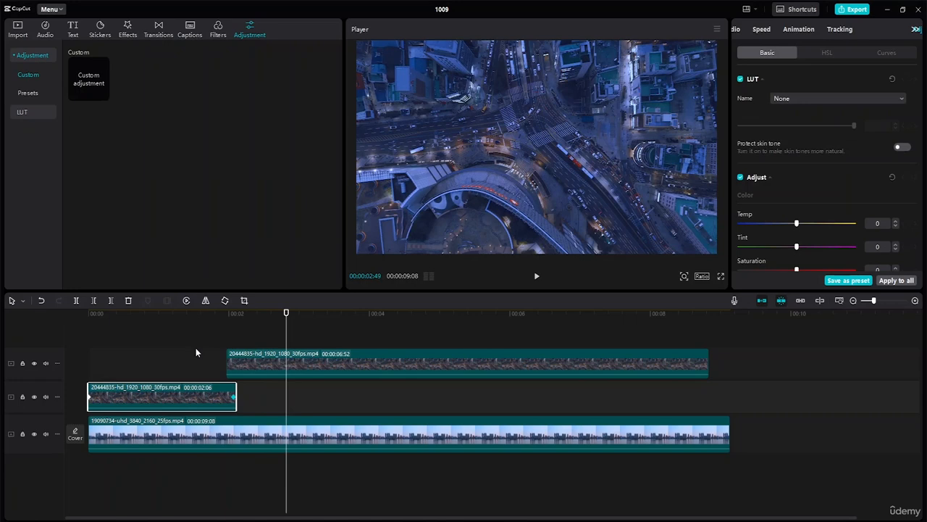
Move the first aerial segment's second opacity keyframe back to just before the upper segment begins, and replay the transition.
left_click(233, 399)
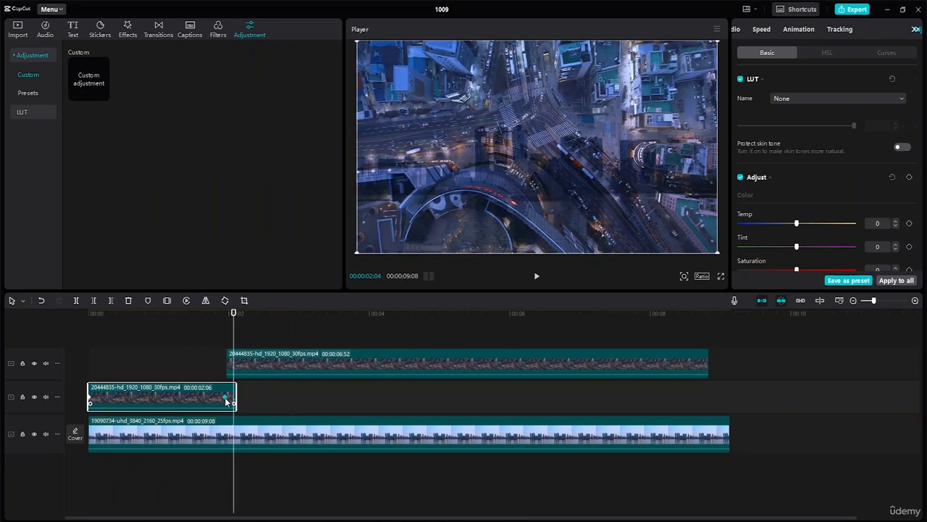
left_click_drag(198, 397, 221, 404)
left_click(195, 320)
key("space")
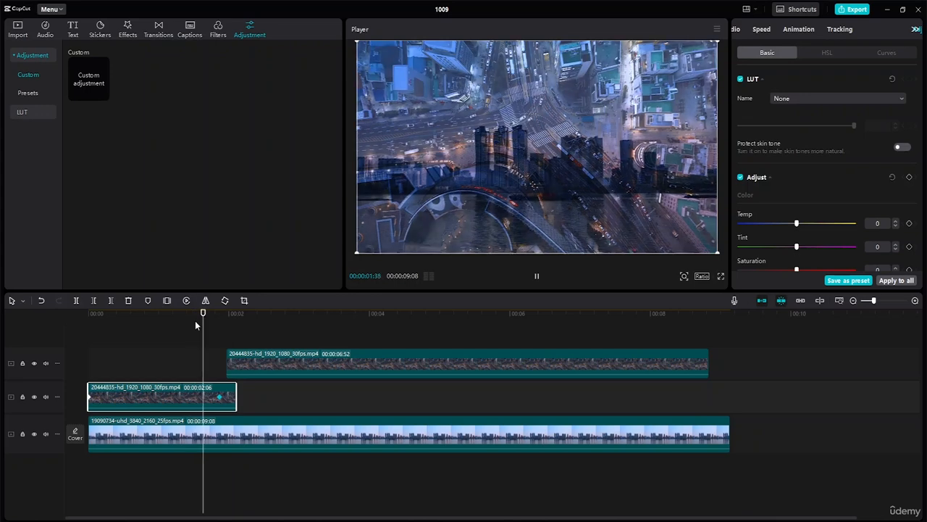
key("space")
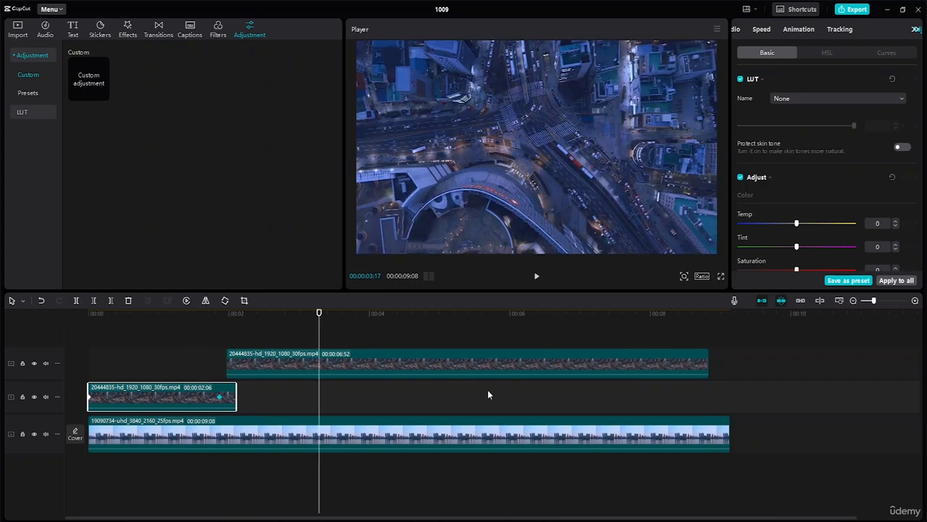
Trim the start of the second aerial segment to a duration of 00:00:06:49 and play across the overlap.
left_click(282, 359)
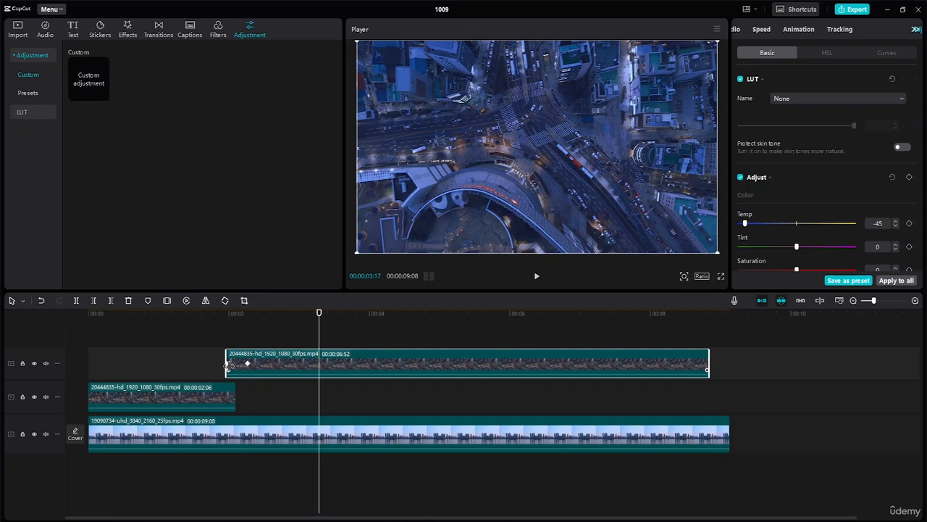
left_click(227, 364)
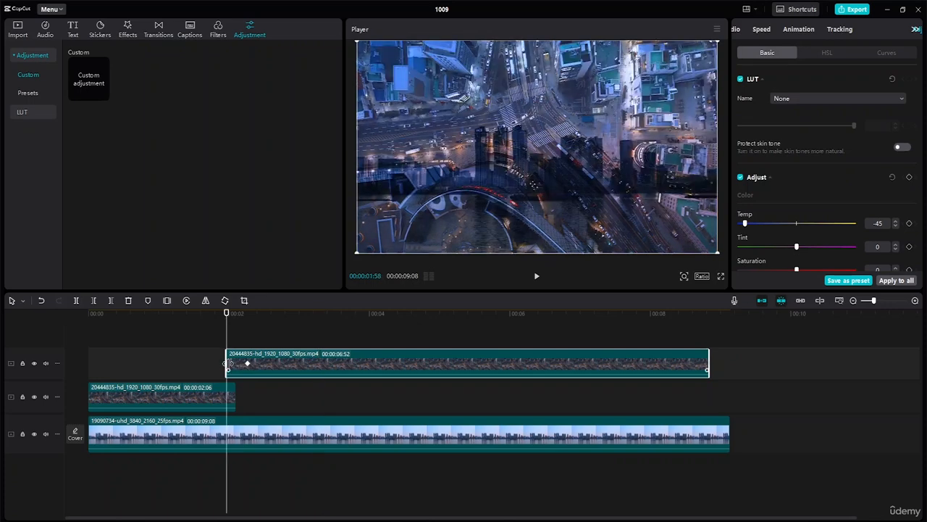
left_click_drag(229, 363, 233, 364)
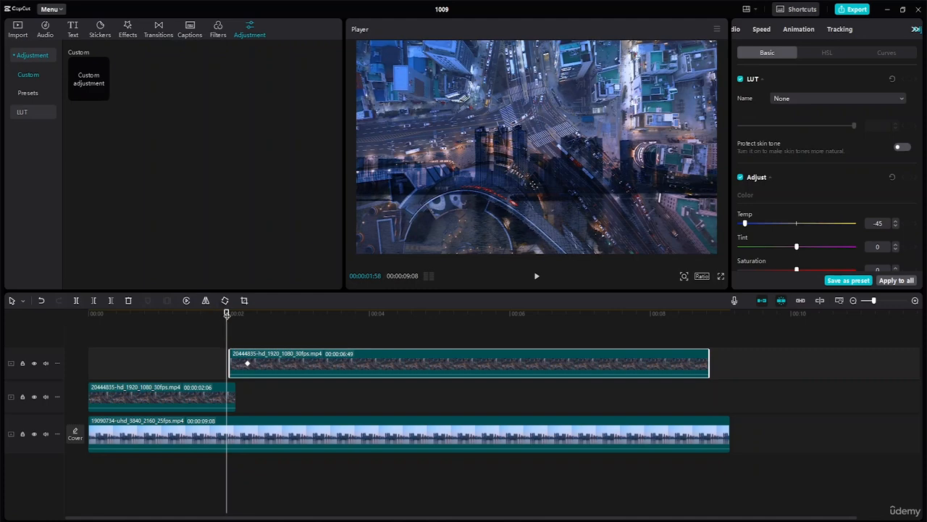
left_click(201, 312)
key("space")
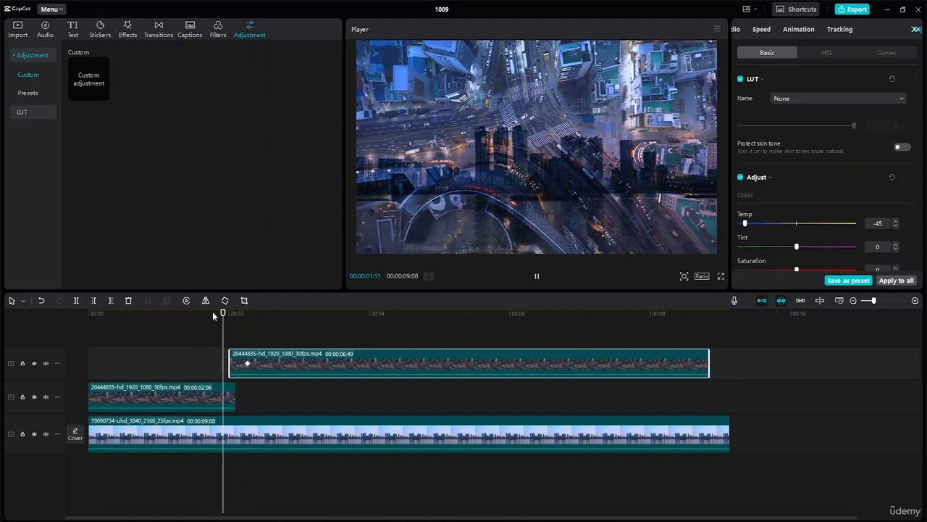
key("space")
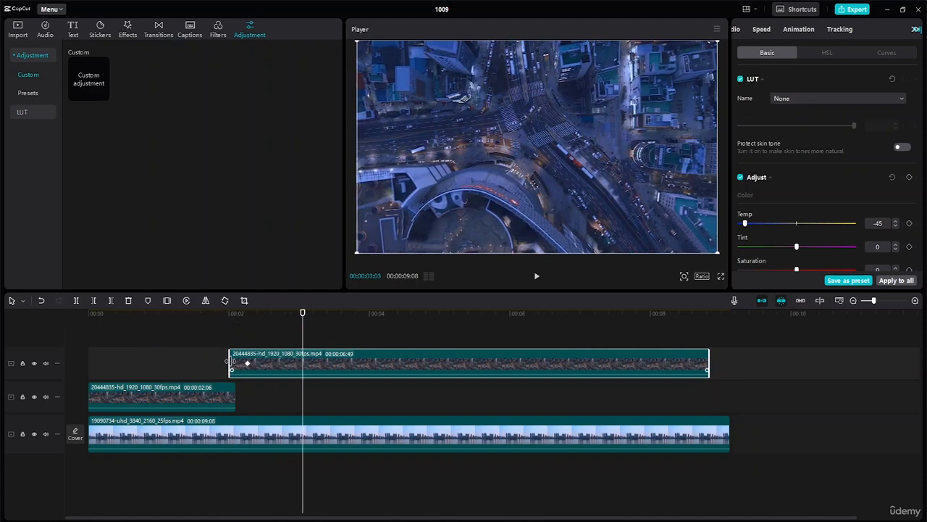
Extend the start of the second aerial segment earlier to a duration of 00:00:06:57.
mouse_move(229, 363)
left_mouse_down()
mouse_move(201, 363)
mouse_move(222, 362)
left_mouse_up()
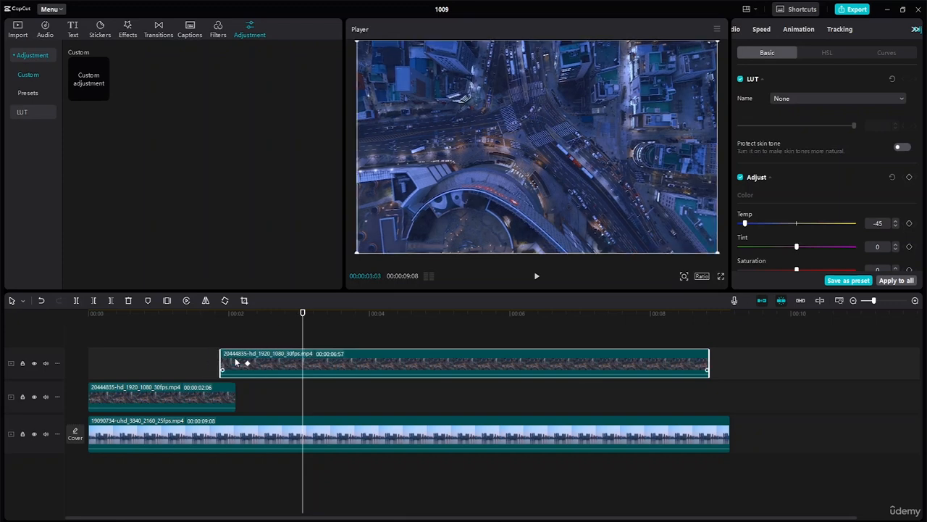
Play the overlap between the two aerial segments from just before the second one begins.
left_click_drag(303, 313, 198, 316)
key("space")
key("space")
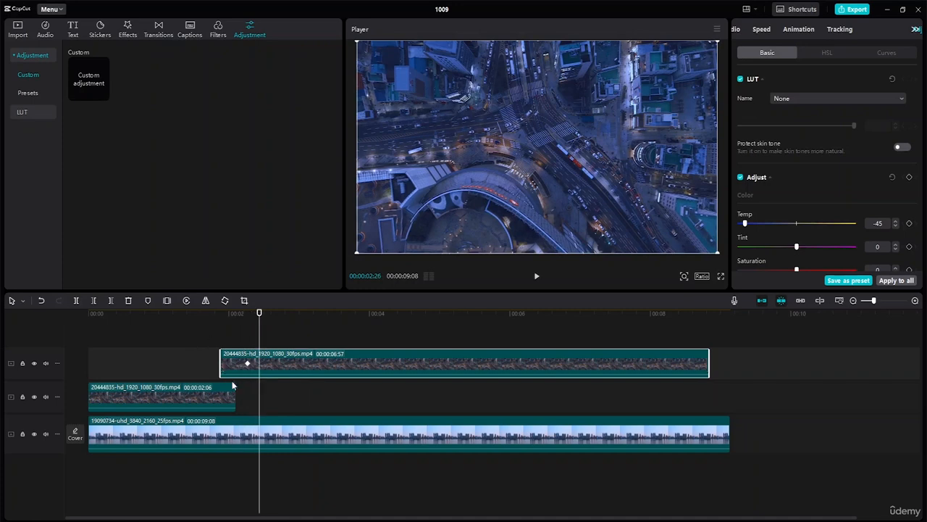
Keyframe the second aerial segment's opacity at 0% at its very start, 00:00:01:53.
left_click_drag(260, 316, 221, 320)
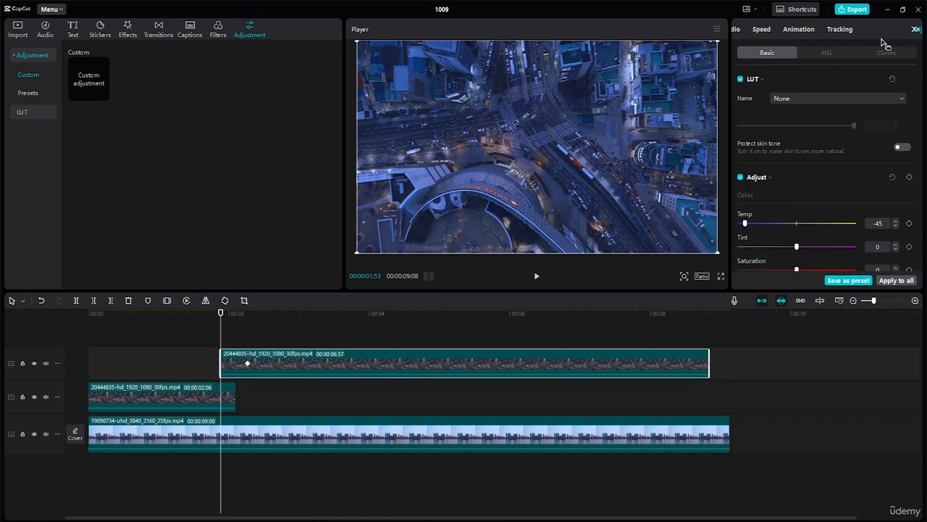
mouse_move(750, 31)
left_mouse_down()
mouse_move(852, 32)
mouse_move(798, 26)
mouse_move(778, 34)
mouse_move(828, 33)
mouse_move(744, 45)
left_mouse_up()
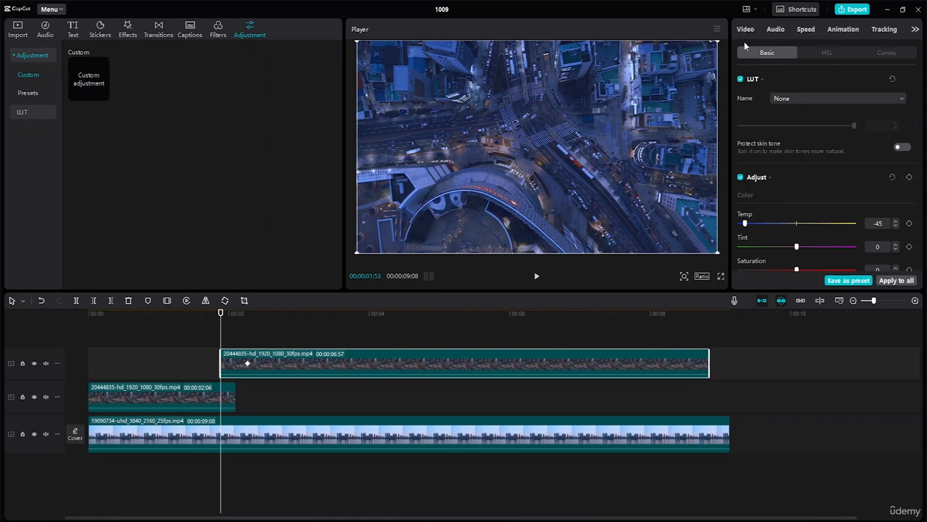
left_click(746, 29)
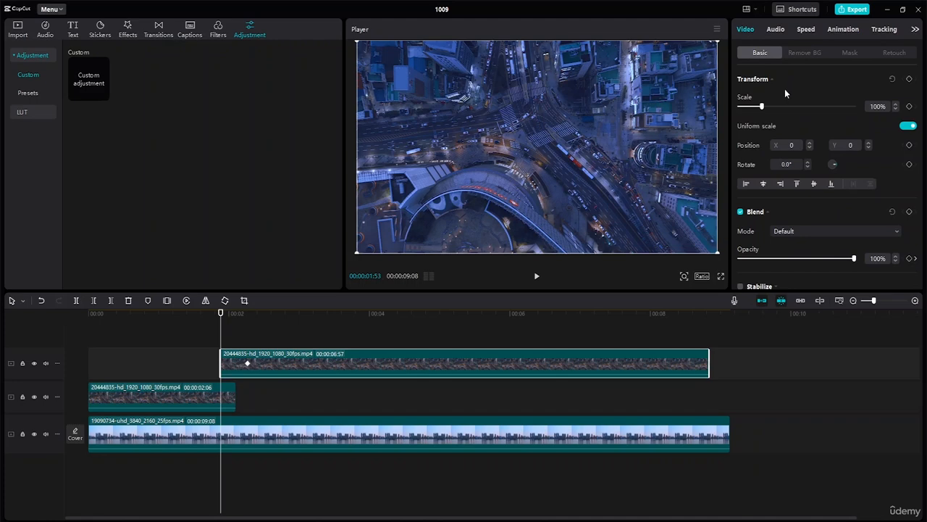
left_click_drag(853, 259, 709, 266)
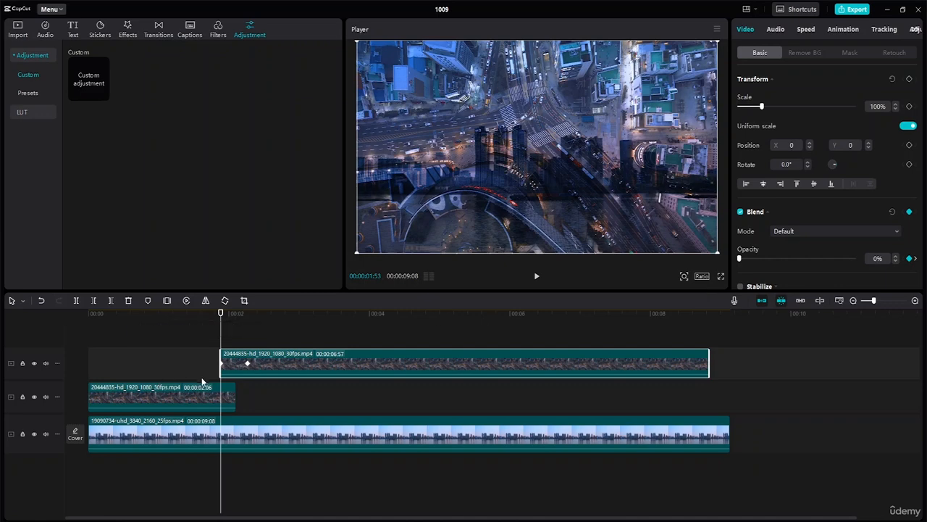
Move the second aerial segment's 100% opacity keyframe earlier, to just before the lower aerial segment ends, and replay the transition.
left_click(249, 364)
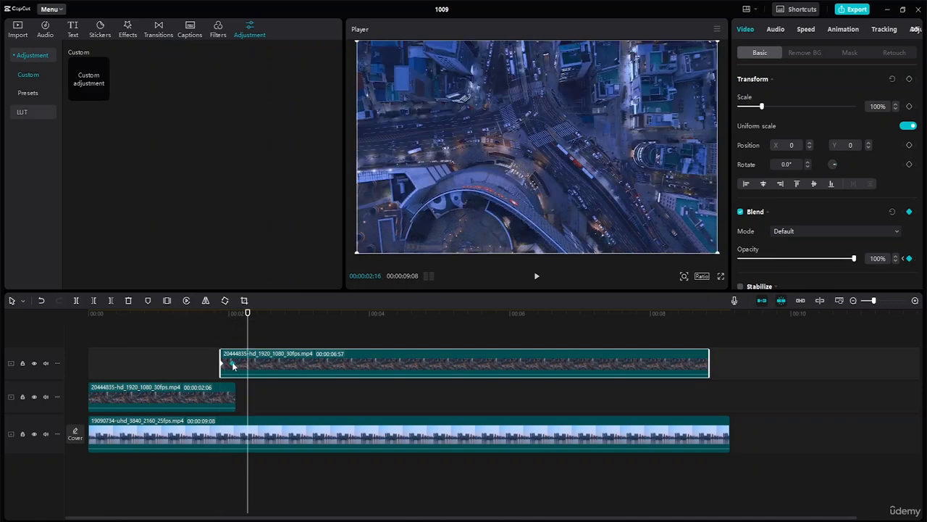
left_click_drag(233, 362, 234, 362)
left_click_drag(247, 317, 200, 316)
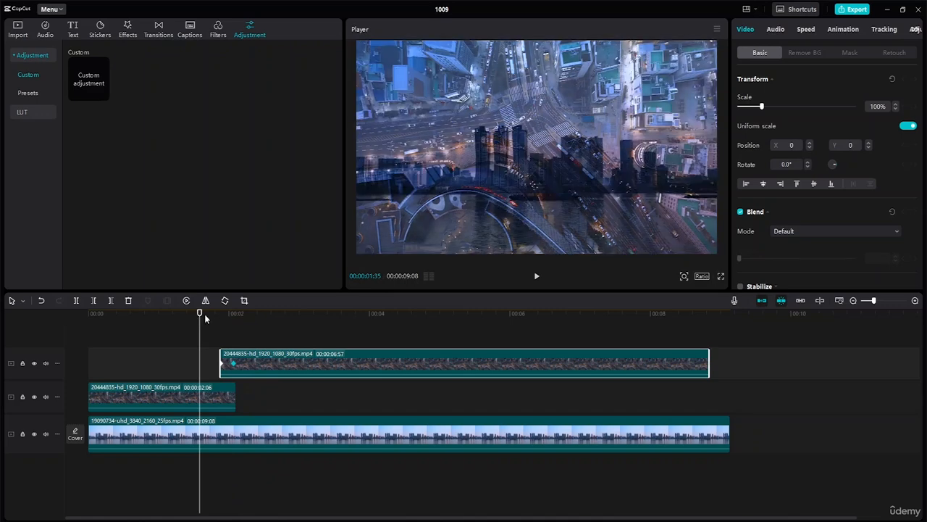
key("space")
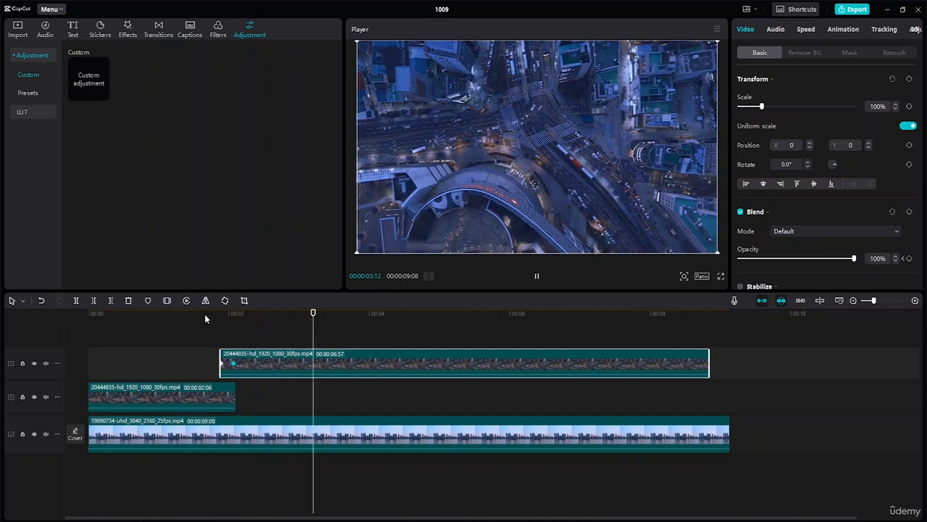
key("space")
left_click_drag(316, 315, 61, 331)
key("space")
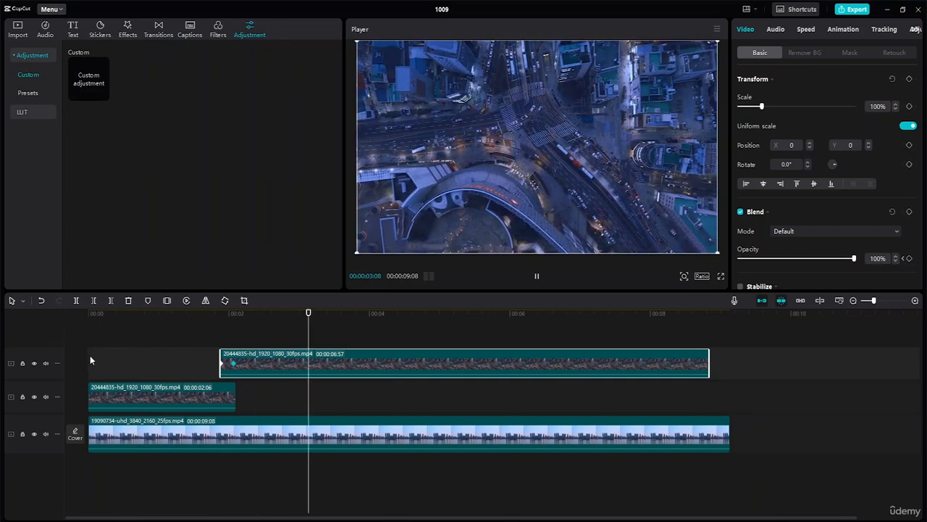
key("space")
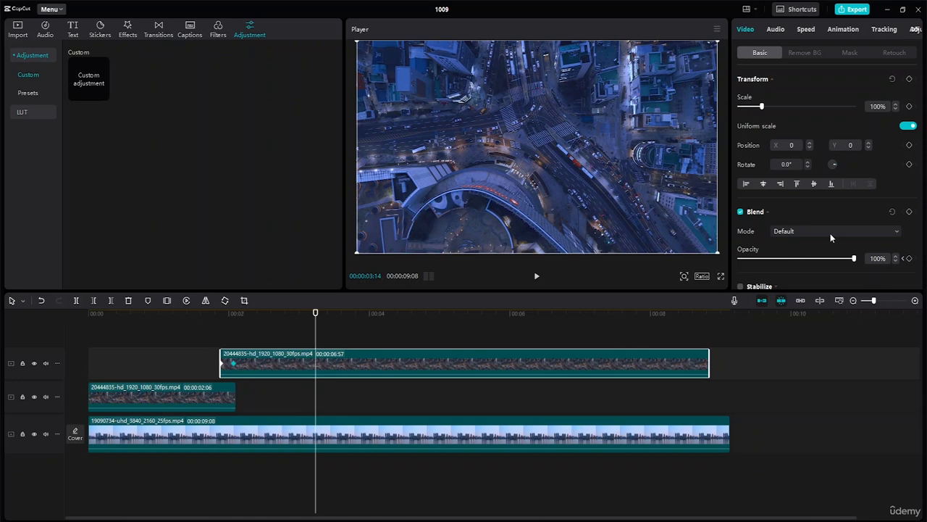
View the available blend modes for the second aerial segment, keep Default and deselect the segment.
scroll(830, 233, "down", 3)
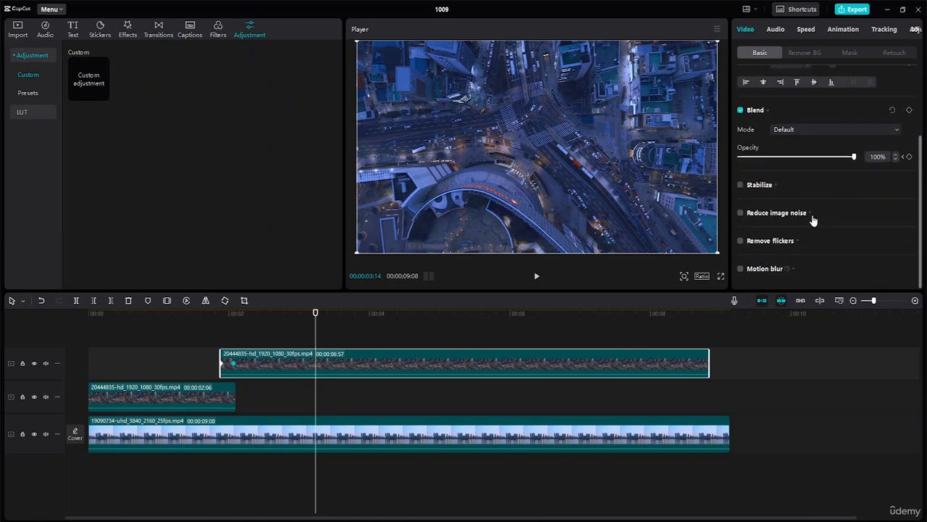
left_click(825, 129)
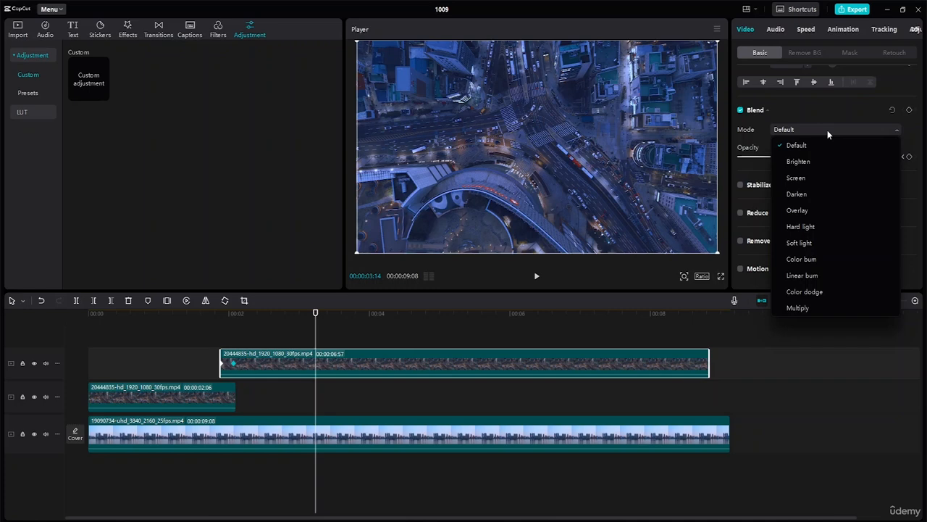
left_click(812, 362)
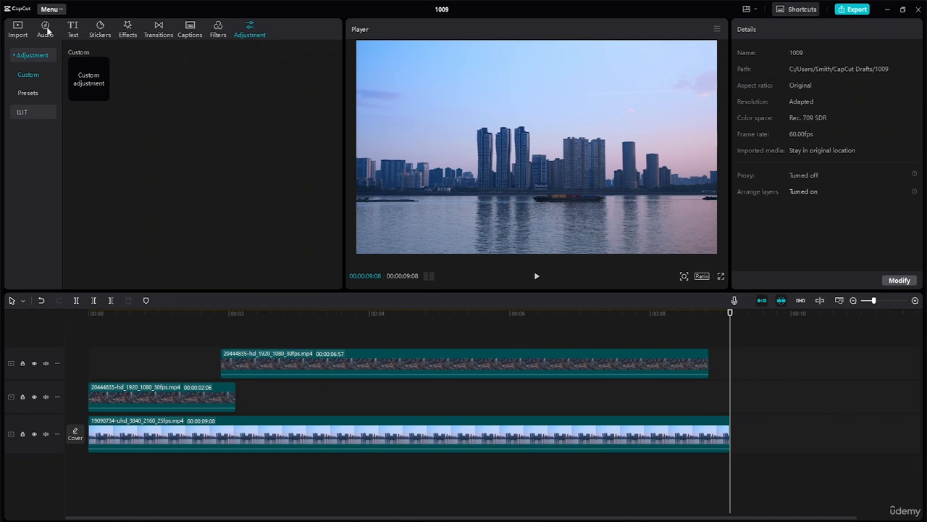
Preview the red ORIGINAL barcode sticker from the trending stickers and place it above the second aerial segment.
left_click(102, 28)
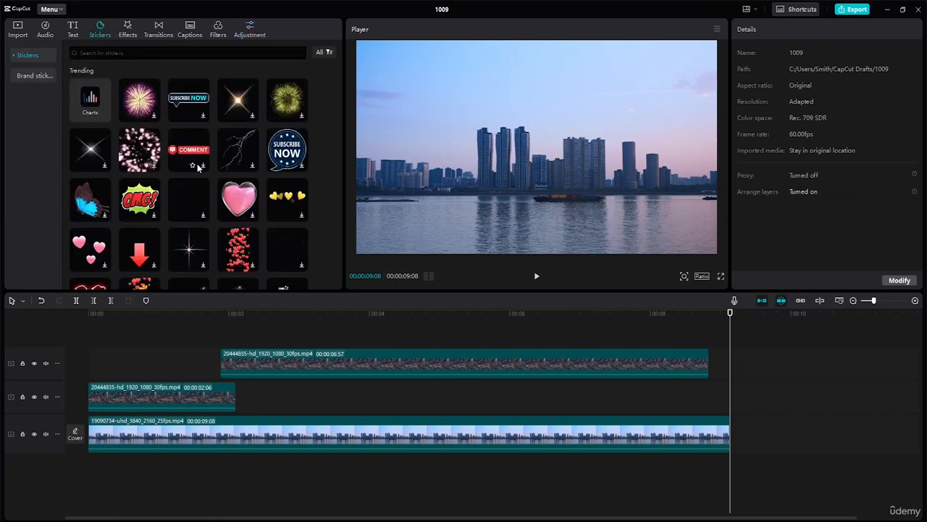
scroll(190, 111, "down", 10)
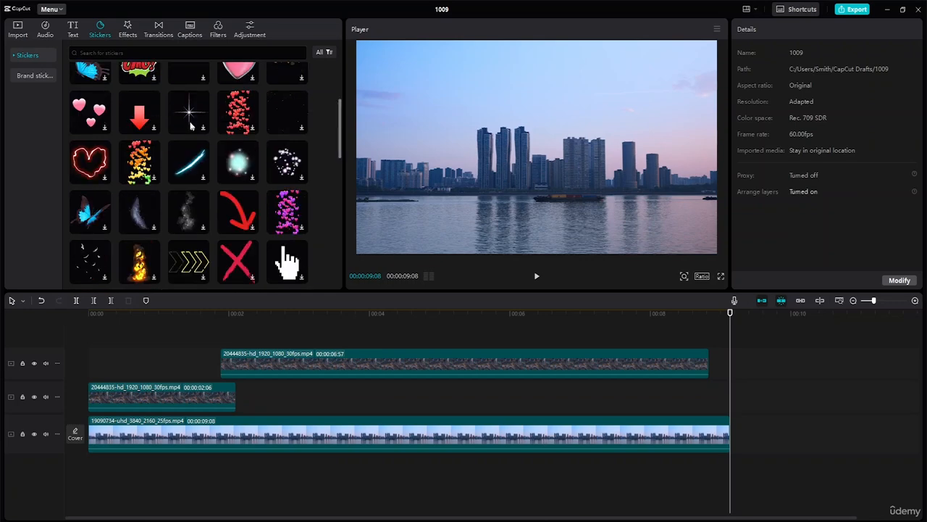
scroll(194, 127, "down", 3)
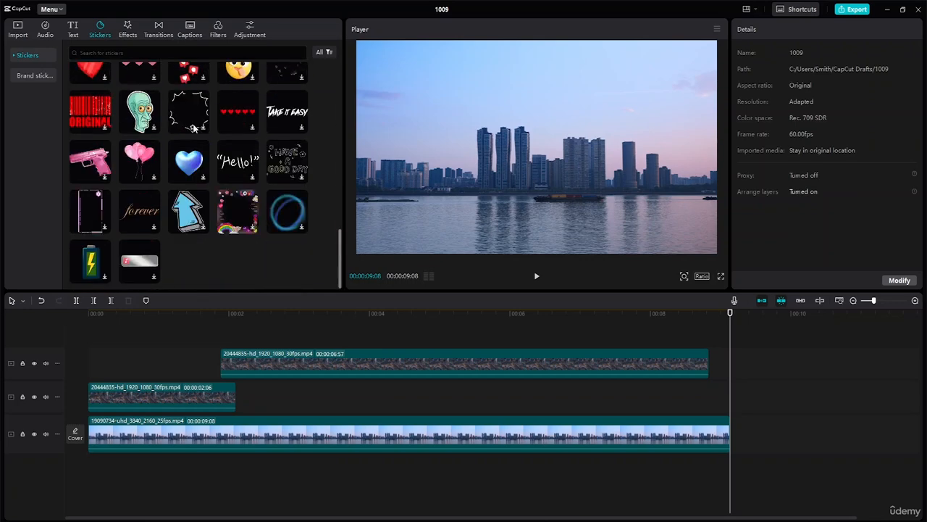
left_click(102, 107)
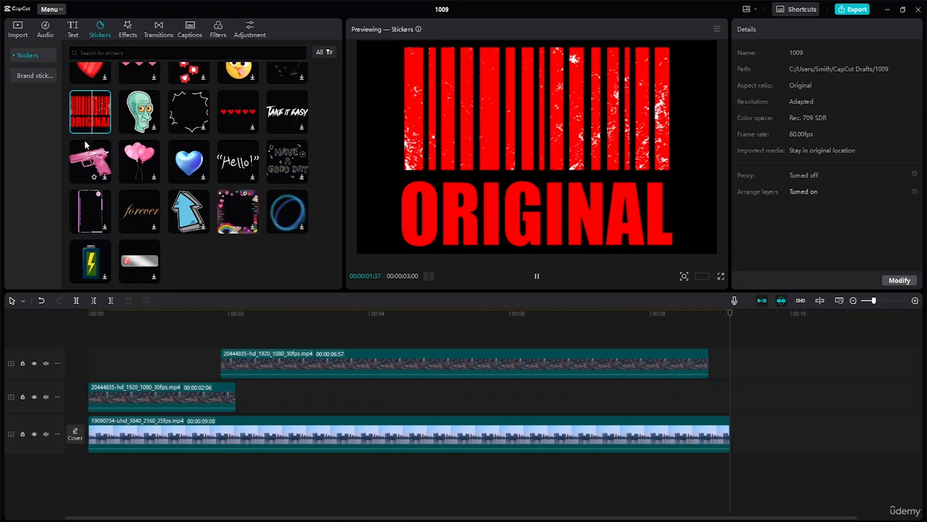
left_click_drag(89, 111, 284, 341)
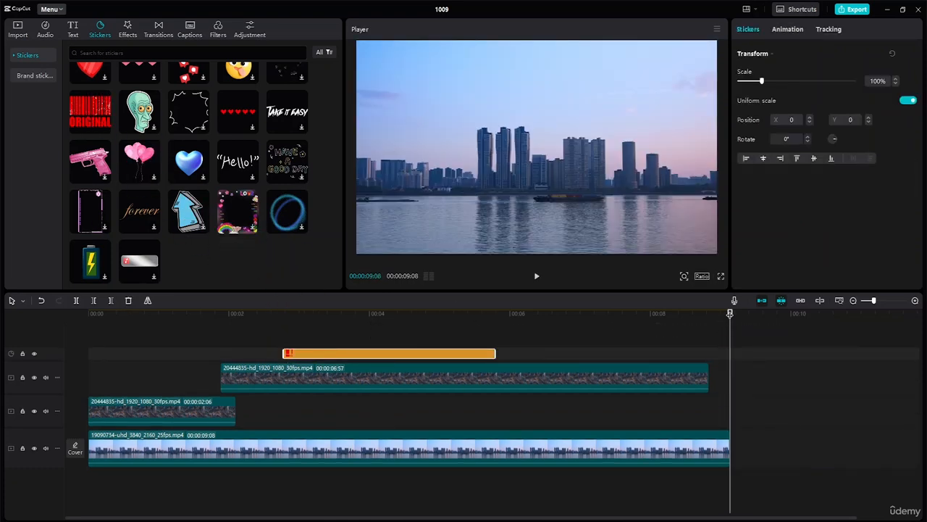
Enlarge the ORIGINAL sticker to 500% scale and add a scale keyframe at its start, 00:00:02:47.
left_click_drag(730, 314, 386, 362)
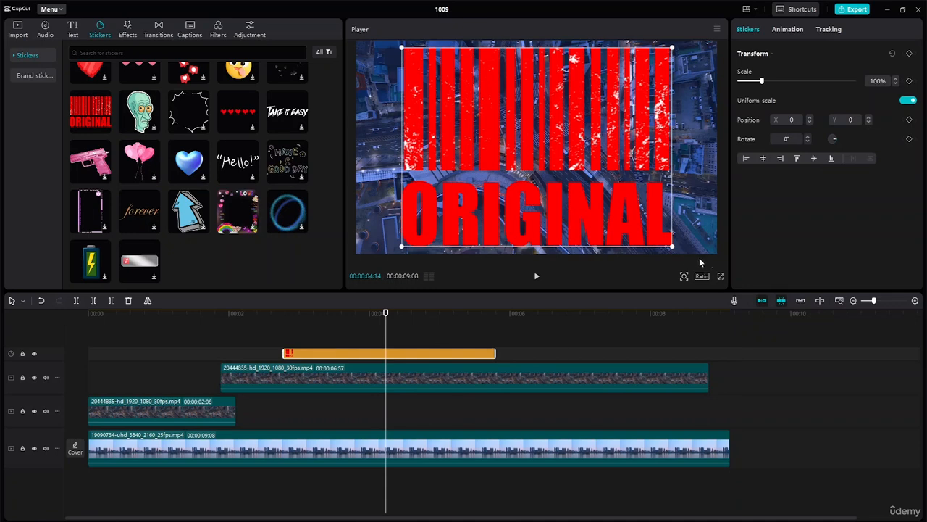
left_click_drag(672, 247, 905, 362)
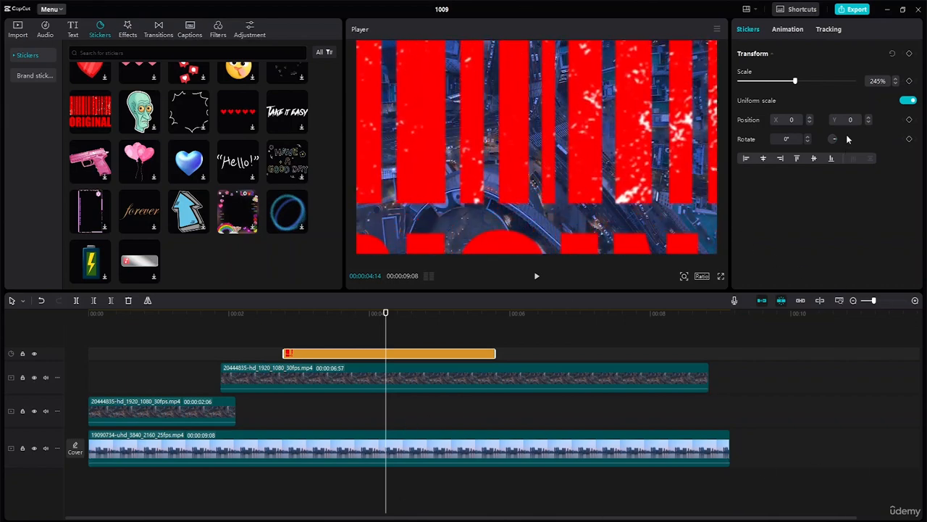
left_click_drag(386, 313, 283, 316)
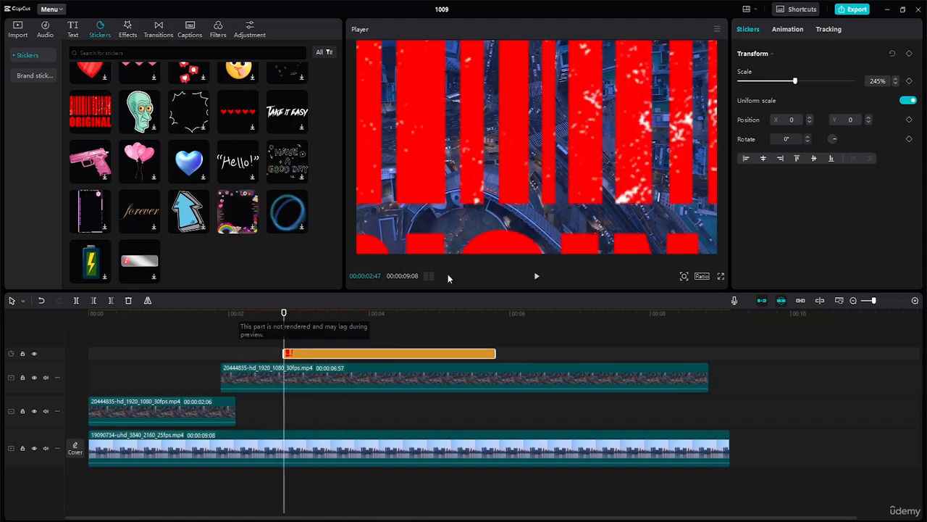
left_click_drag(795, 81, 860, 87)
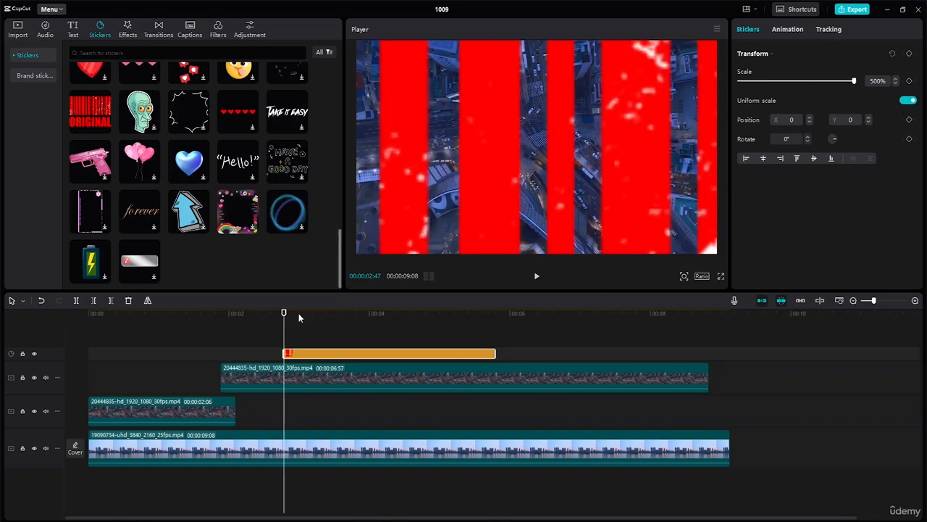
left_click(909, 81)
Keyframe the ORIGINAL sticker's scale at 213% at its end and at 40% slightly earlier, at 00:00:05:29.
left_click_drag(283, 317, 493, 325)
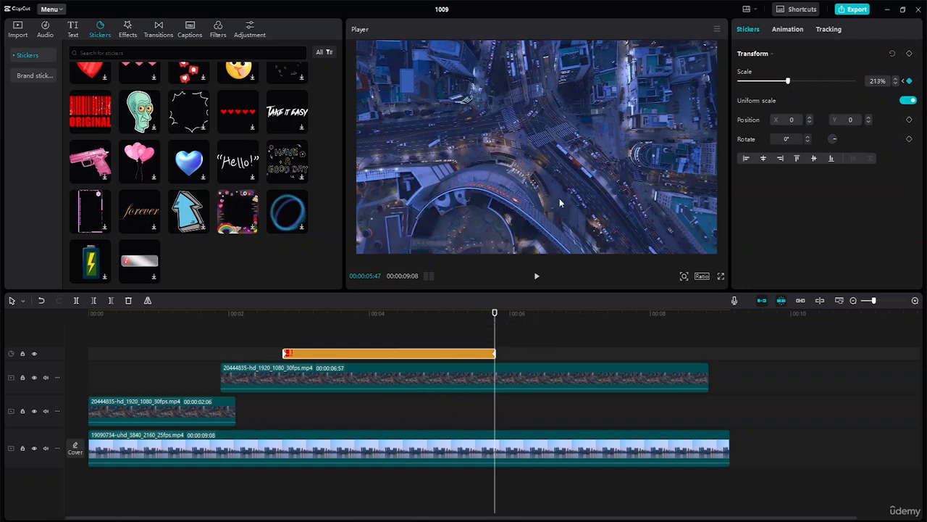
left_click_drag(495, 317, 474, 316)
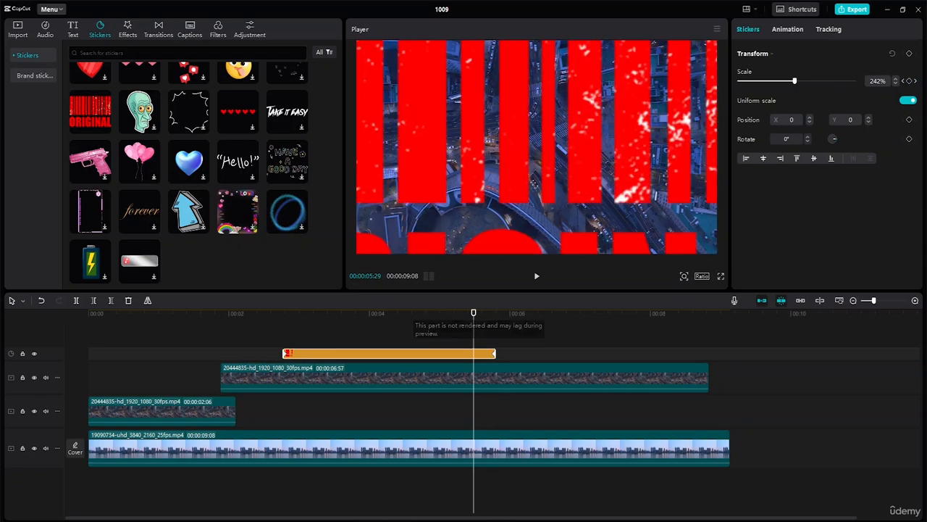
left_click_drag(795, 81, 749, 81)
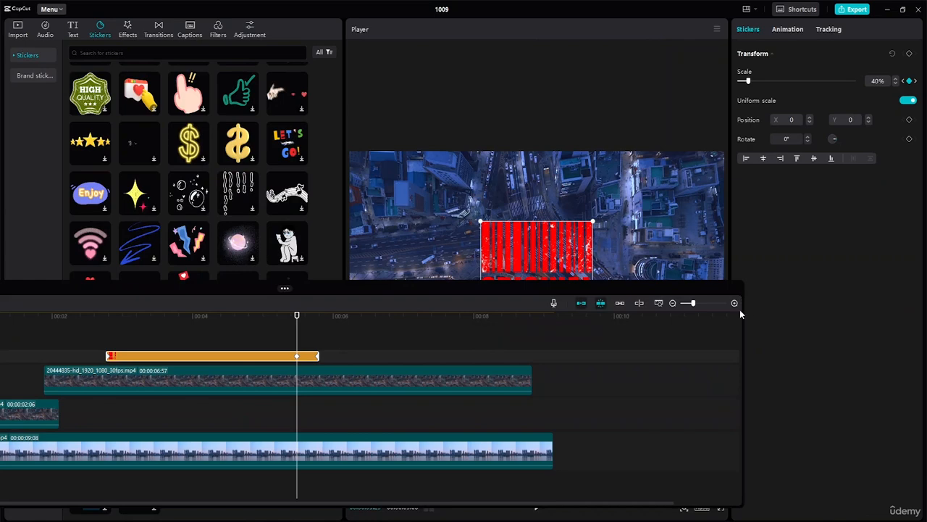
Dock the floating timeline panel back into its place beneath the player.
left_click_drag(744, 310, 861, 344)
left_click_drag(924, 357, 761, 333)
left_click_drag(484, 288, 625, 329)
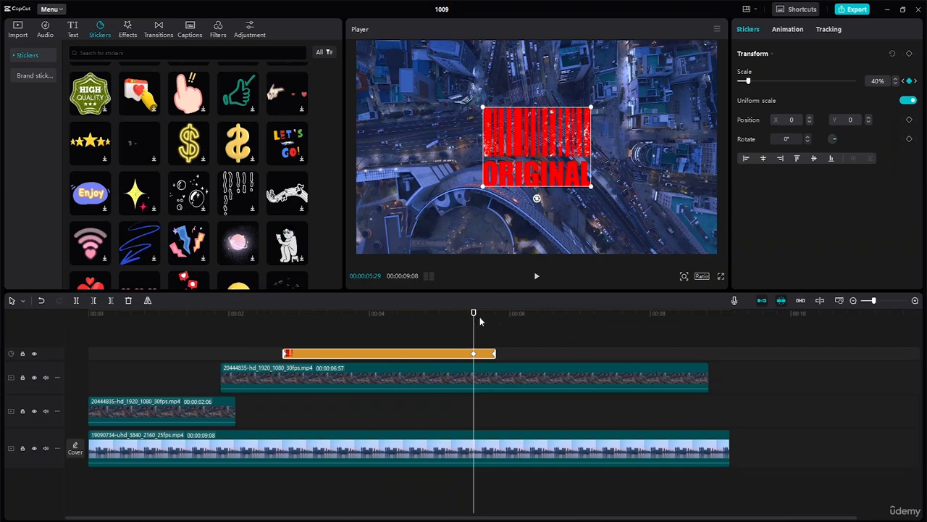
Play the ORIGINAL sticker's scale animation from the end of the first aerial segment.
left_click(235, 314)
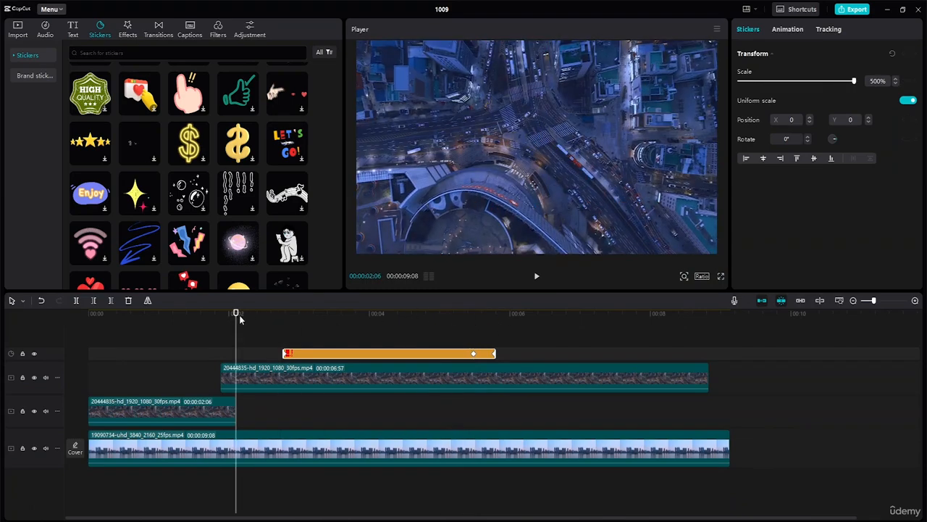
key("space")
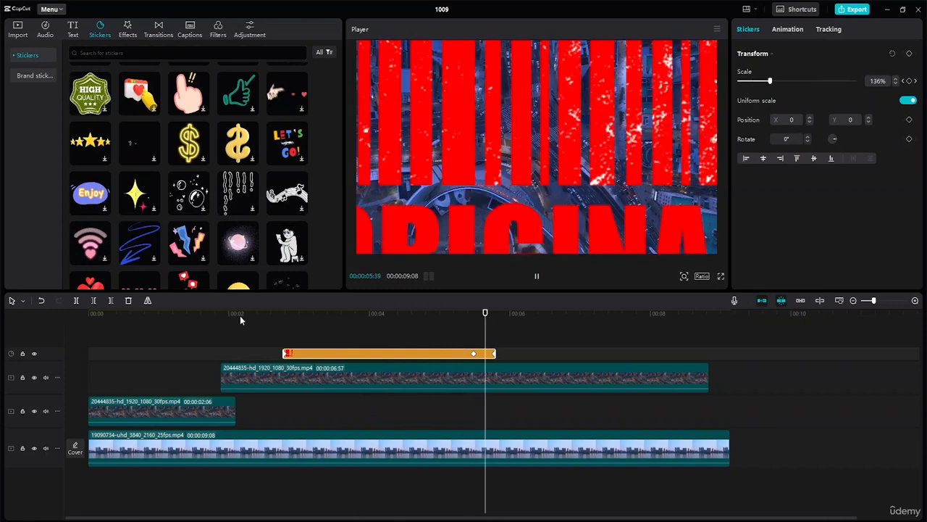
key("space")
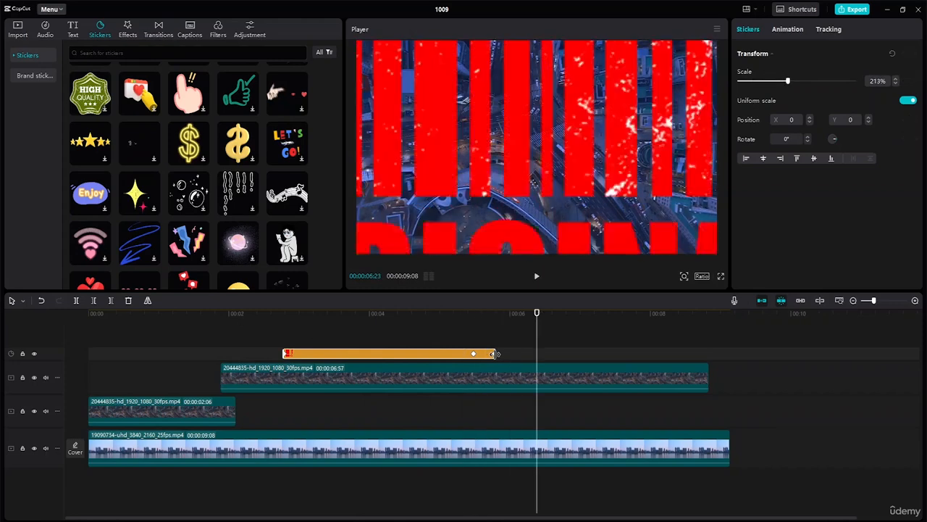
Remove the ORIGINAL sticker's final scale keyframe, keep its end at 00:00:05:47 and replay the scale animation.
left_click_drag(498, 352, 528, 355)
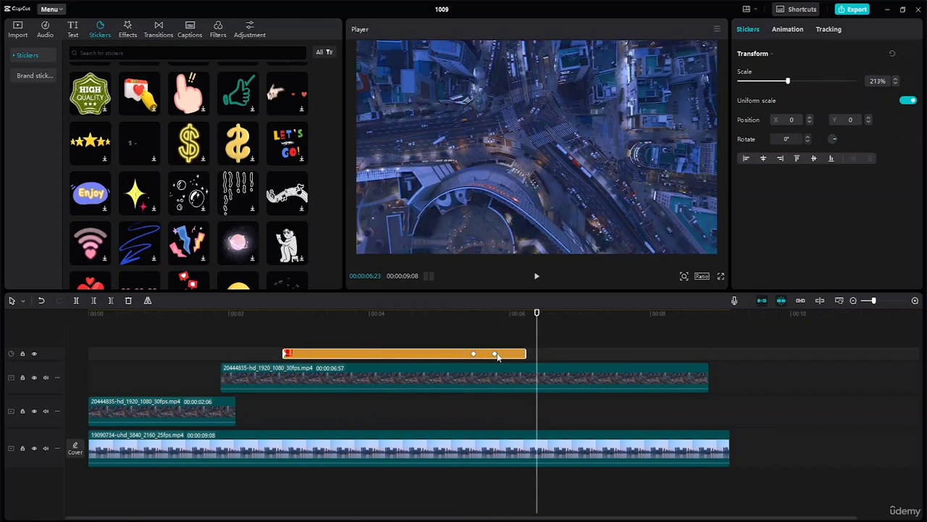
left_click(495, 354)
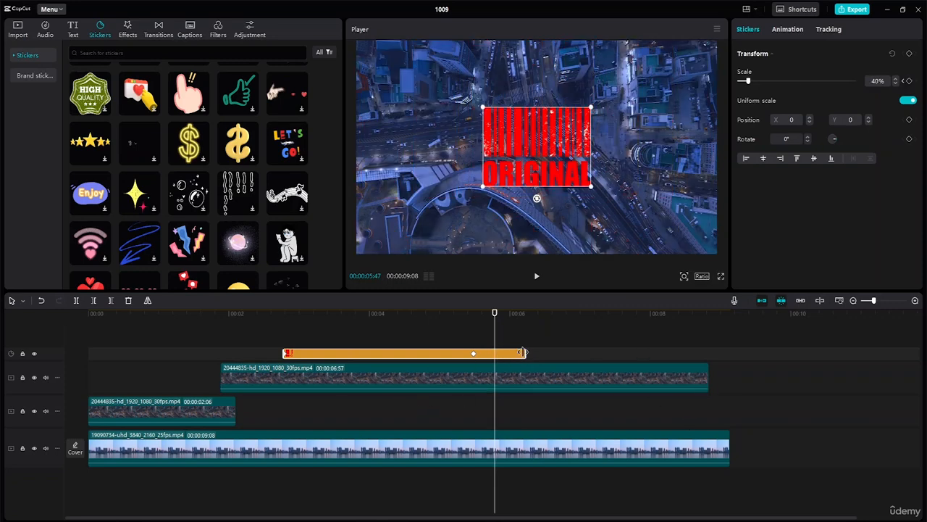
left_click_drag(523, 353, 494, 353)
left_click_drag(496, 317, 255, 334)
key("space")
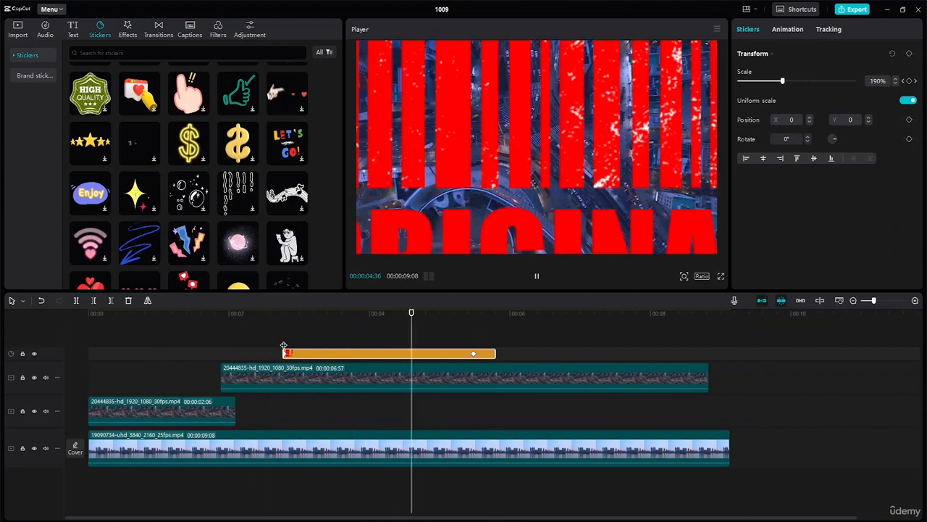
key("space")
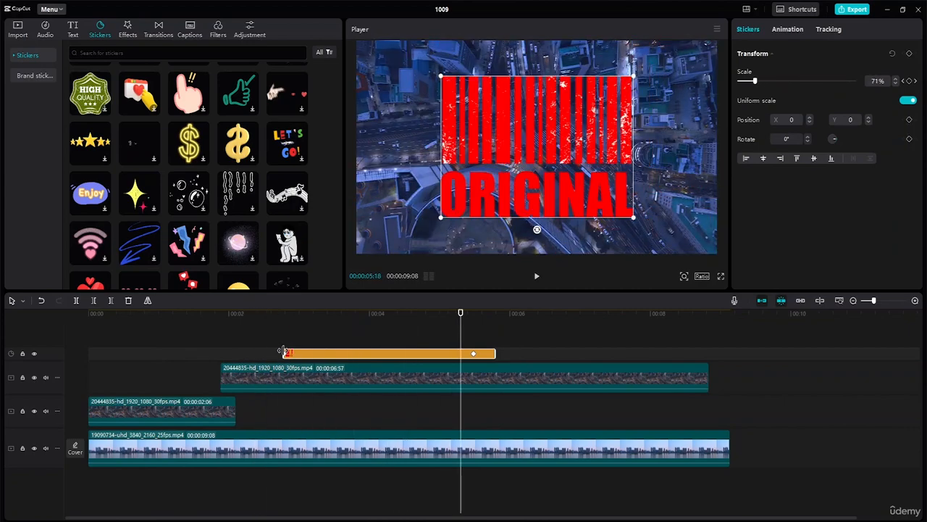
Extend the ORIGINAL sticker's start earlier to 00:00:02:39 and play the animation from before it.
mouse_move(282, 351)
left_mouse_down()
mouse_move(259, 350)
mouse_move(276, 350)
left_mouse_up()
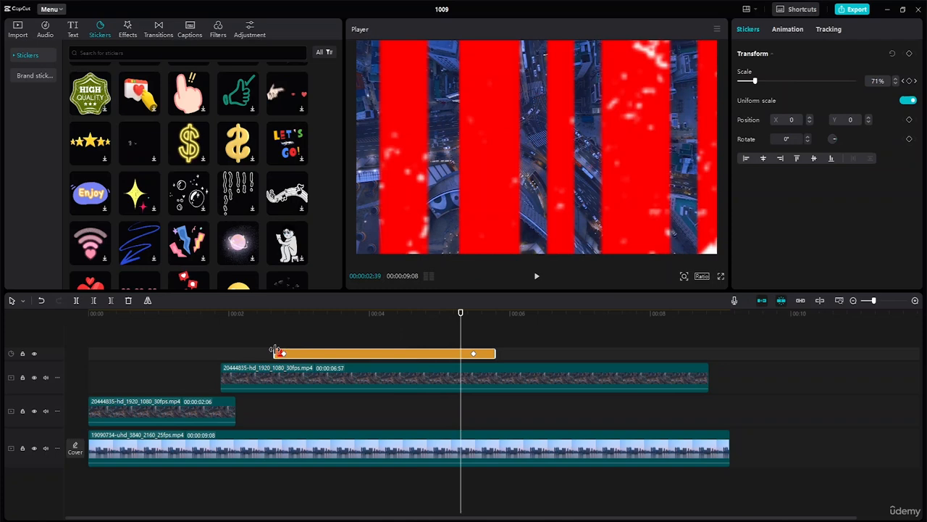
left_click_drag(459, 314, 251, 323)
key("space")
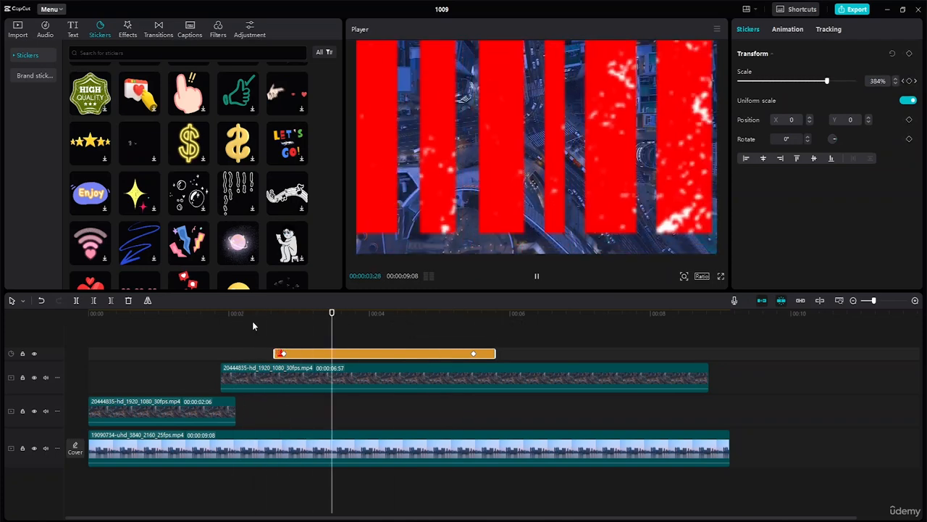
Shorten the ORIGINAL sticker's shrink by moving its 40% scale keyframe earlier to about 00:00:03:09, replaying the animation to check the timing.
key("space")
left_click(284, 354)
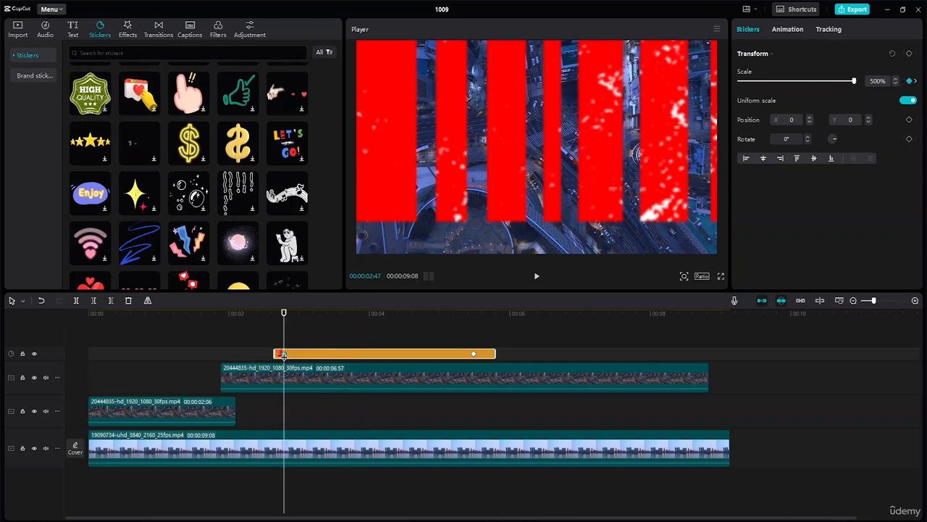
left_click(474, 355)
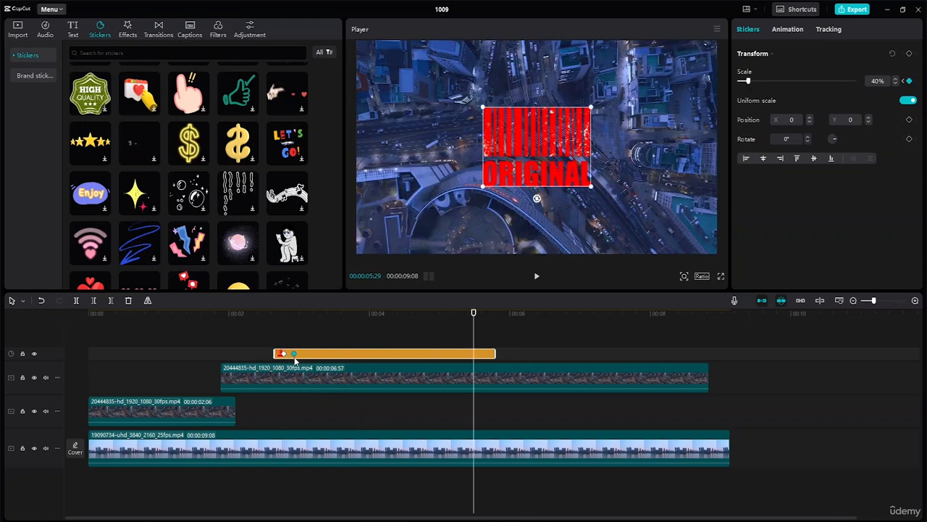
left_click(256, 324)
key("space")
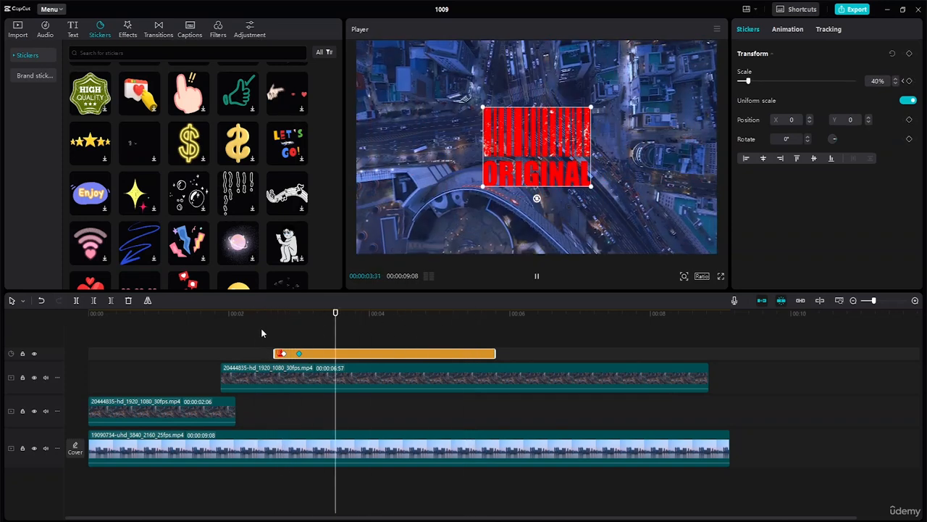
key("space")
left_click_drag(300, 353, 311, 354)
left_click_drag(302, 313, 274, 321)
key("space")
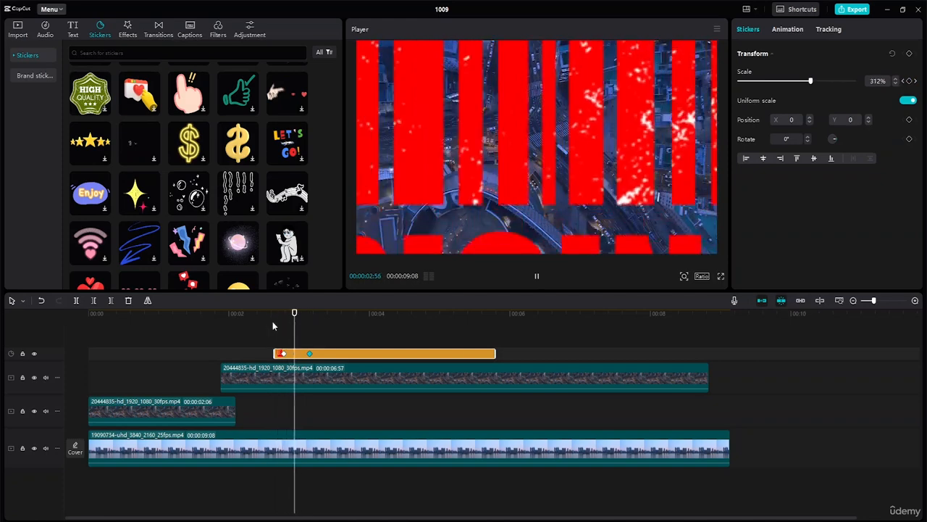
key("space")
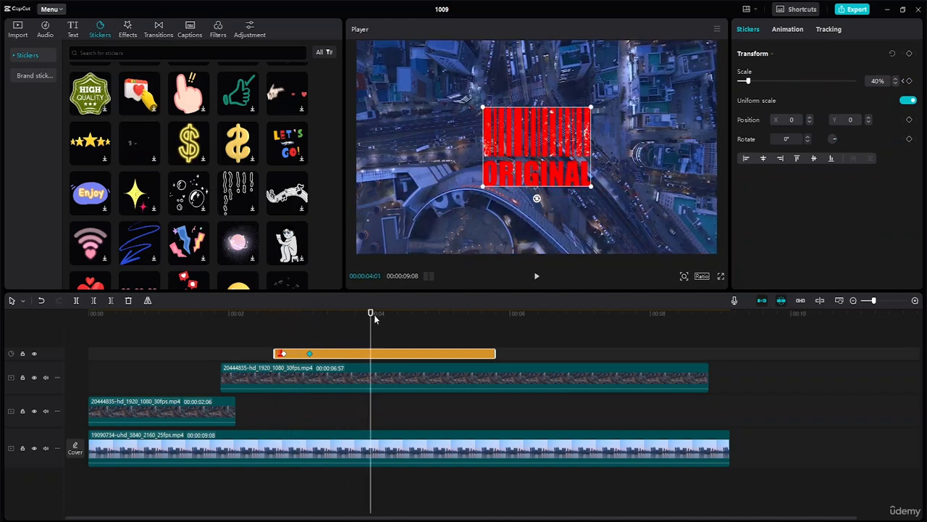
Add scale keyframes to the ORIGINAL sticker of 40% at 00:00:05:33 and 1% at 00:00:05:47, and play the animation from before its start.
left_click_drag(372, 319, 478, 320)
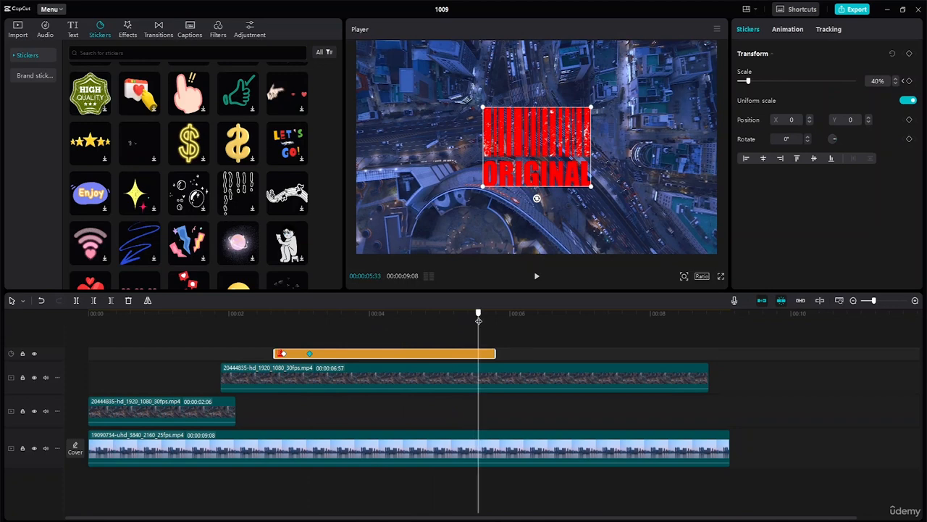
left_click(909, 81)
left_click_drag(478, 315, 495, 315)
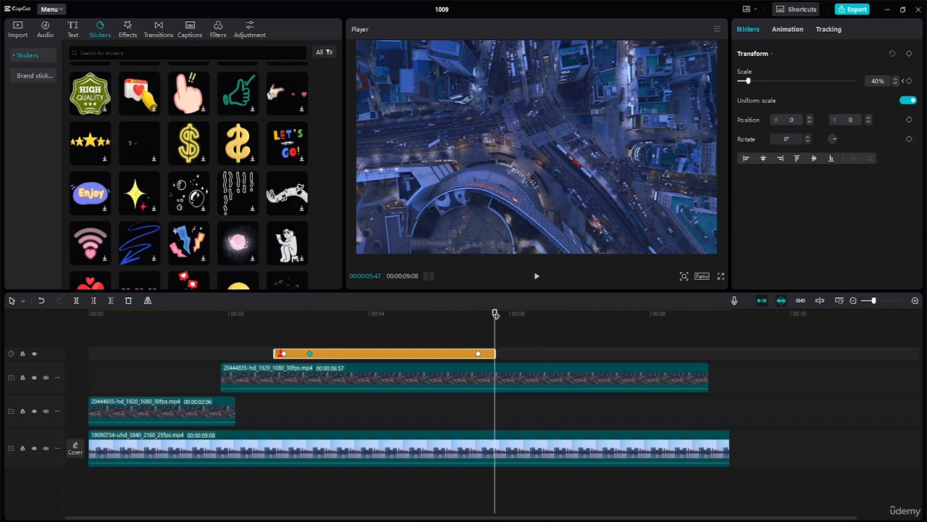
left_click_drag(750, 81, 666, 79)
left_click_drag(495, 316, 207, 322)
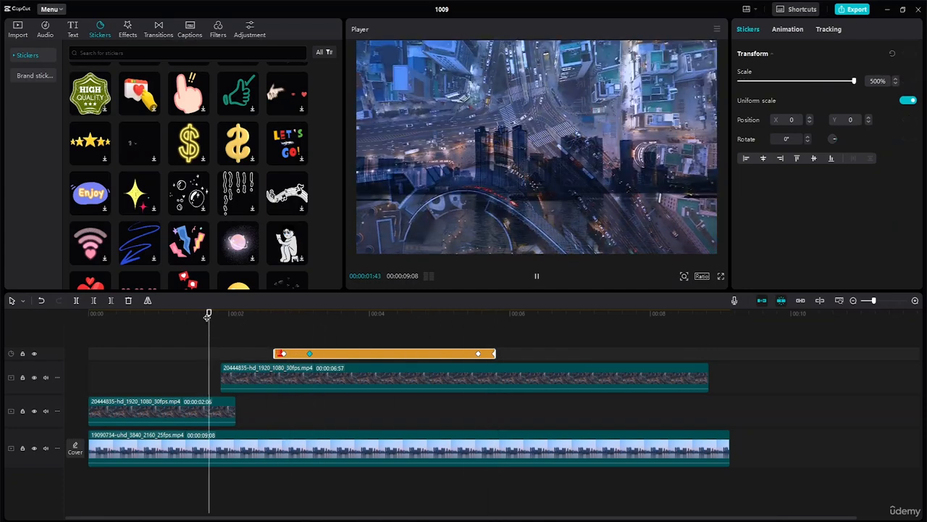
key("space")
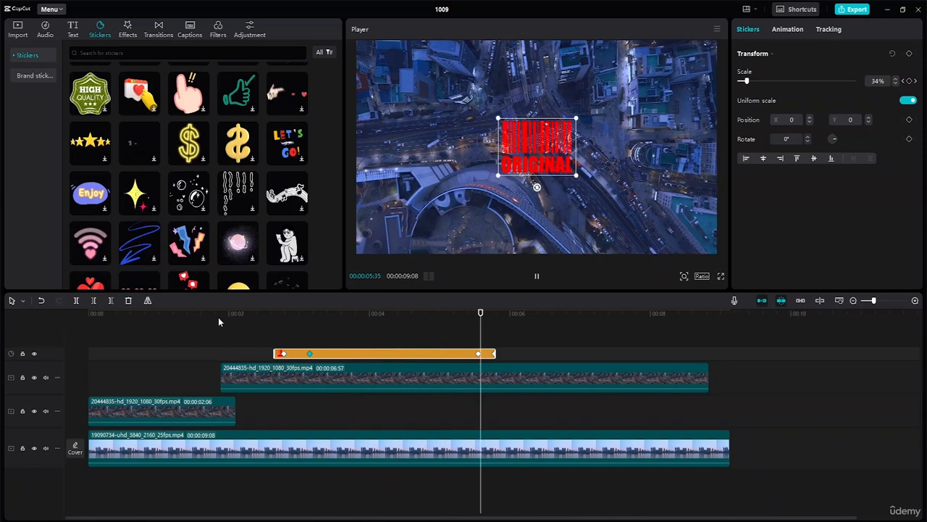
key("space")
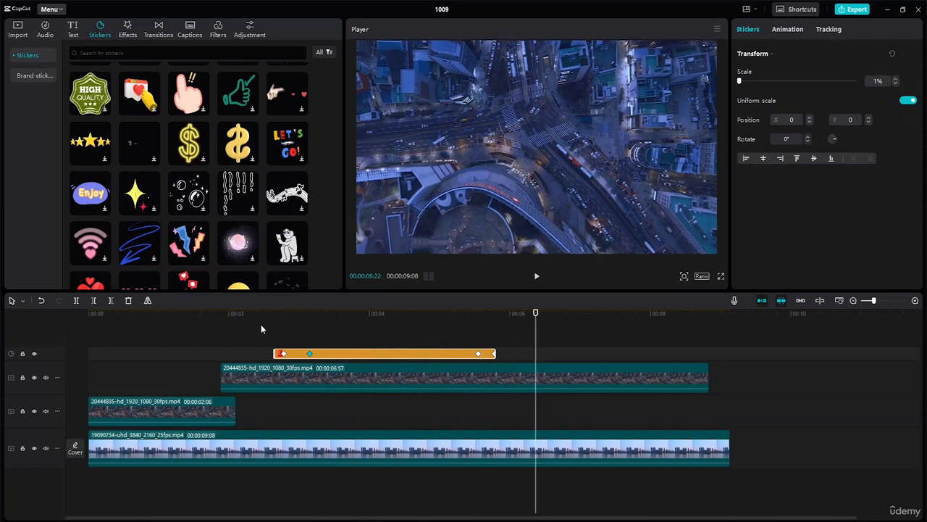
Apply the Bounce In entrance animation to the ORIGINAL sticker and play the sequence from before it appears.
left_click(796, 31)
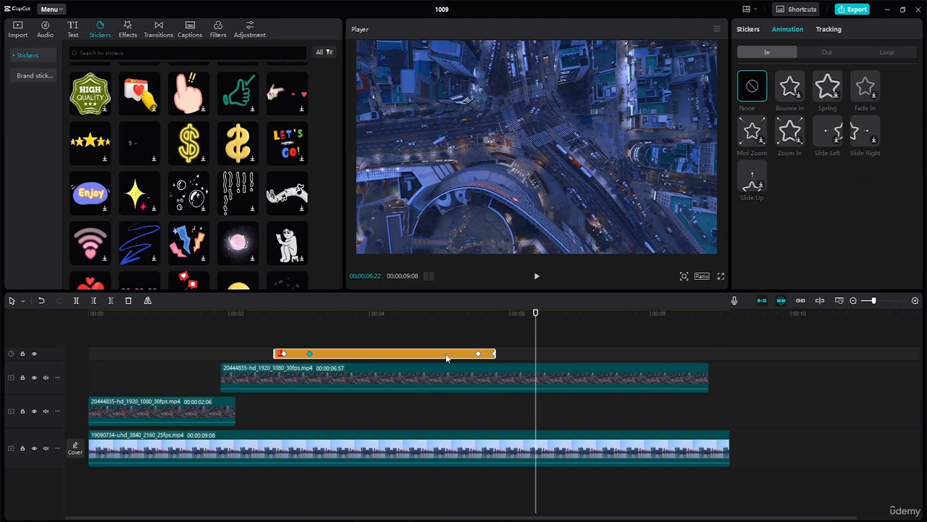
left_click_drag(535, 317, 374, 317)
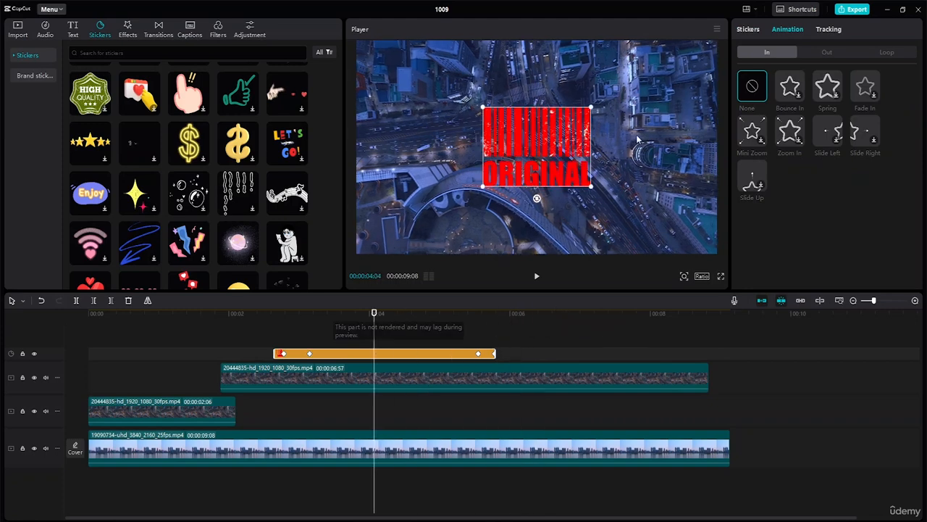
left_click(792, 93)
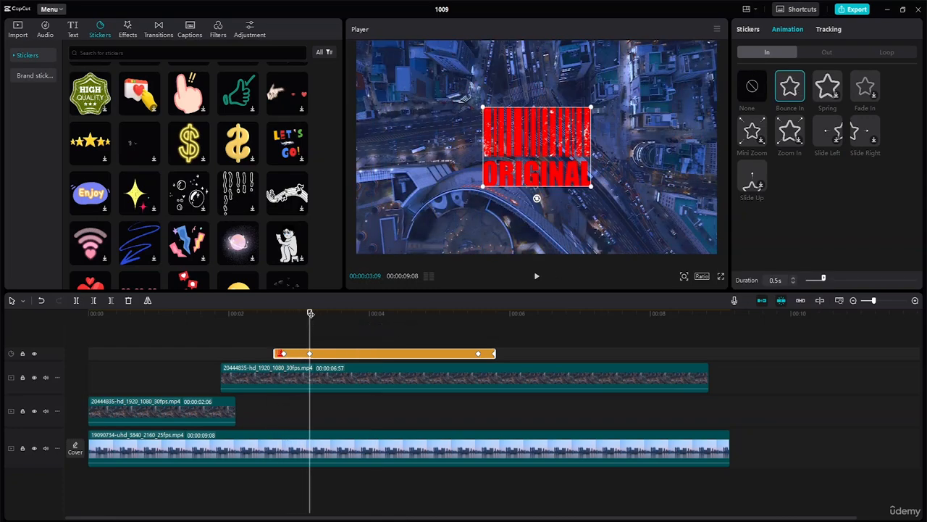
left_click(243, 318)
key("space")
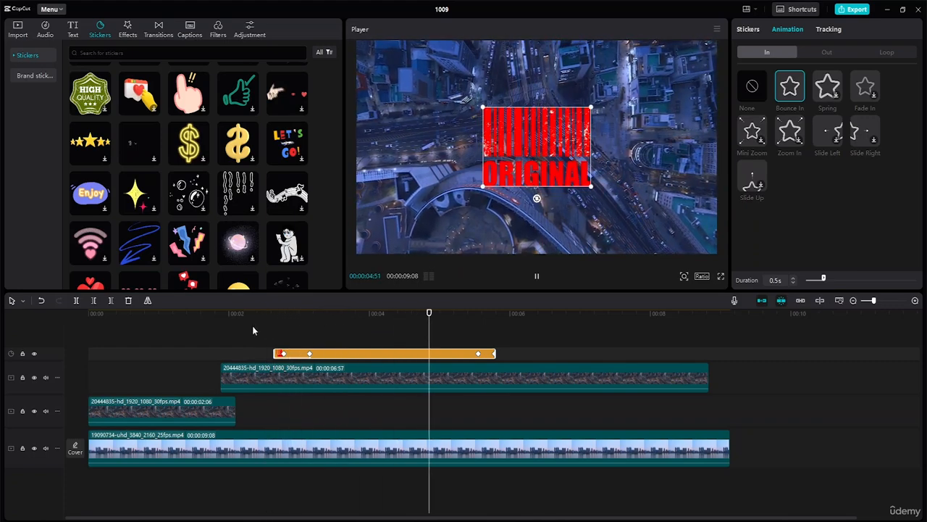
key("space")
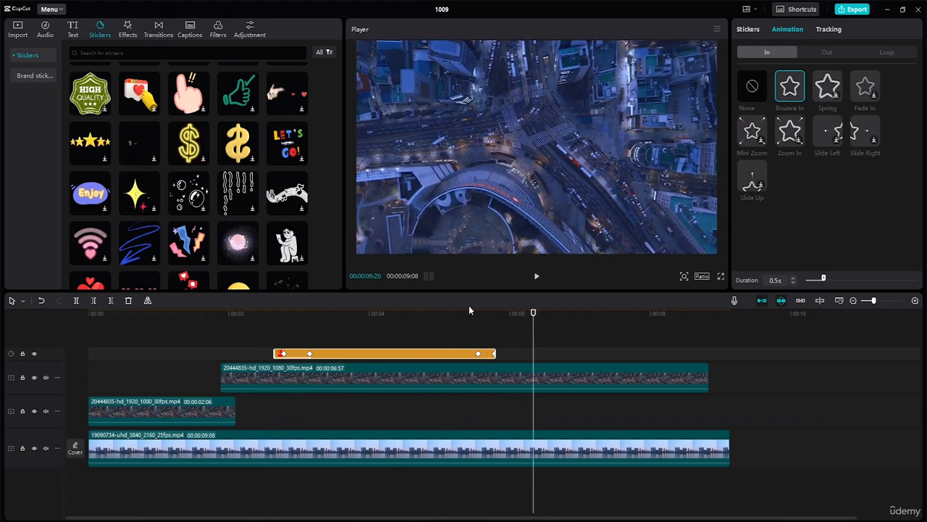
Apply the Bounce Out exit animation to the ORIGINAL sticker and play the sequence through its end.
left_click(827, 52)
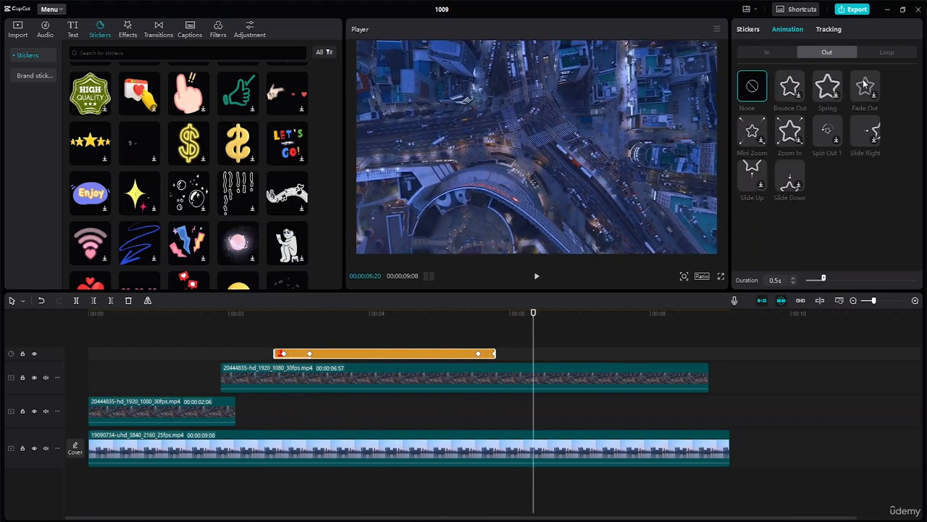
left_click(799, 87)
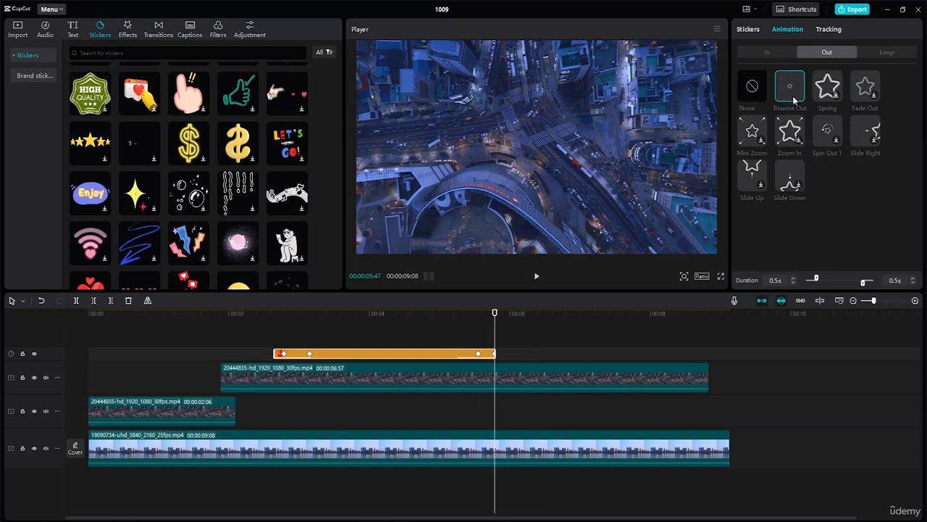
left_click_drag(495, 313, 244, 347)
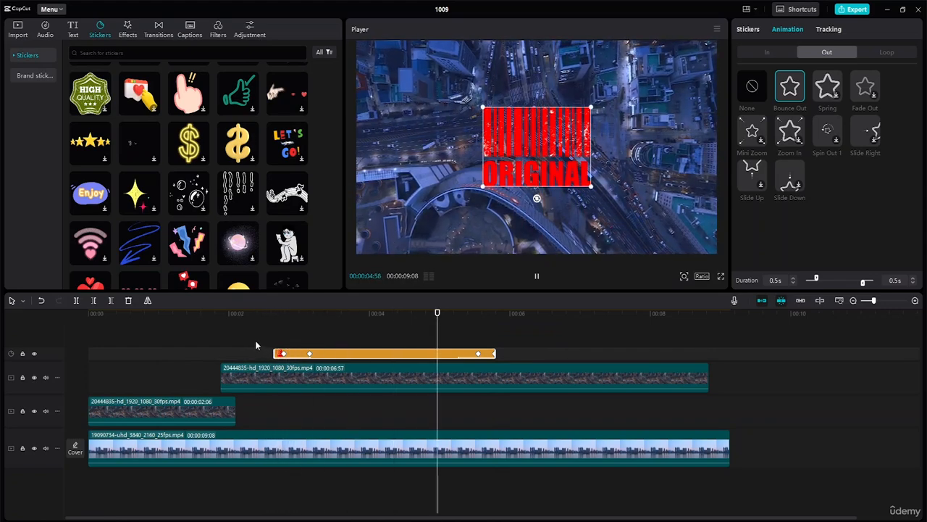
key("space")
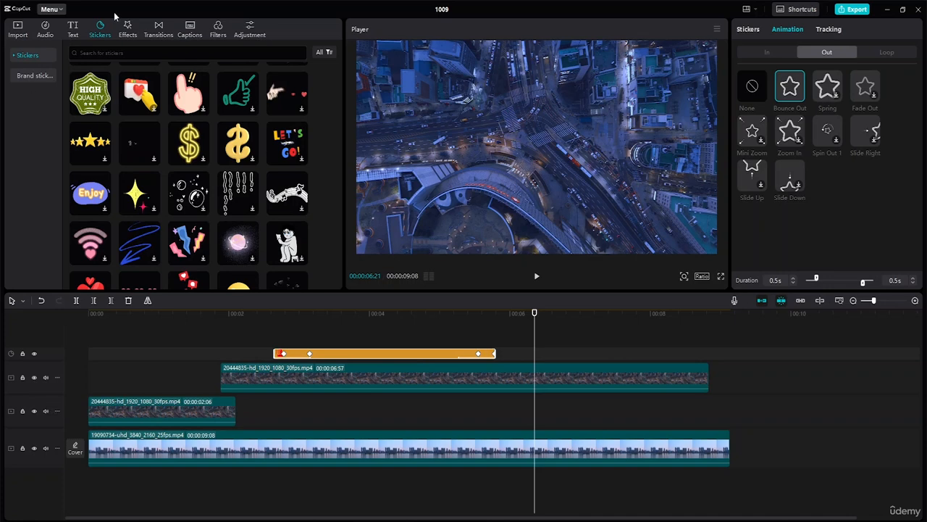
Find music with the search "city", and place the track My City(Prod.waytoolost) beneath the skyline clip from the timeline's start.
left_click(45, 29)
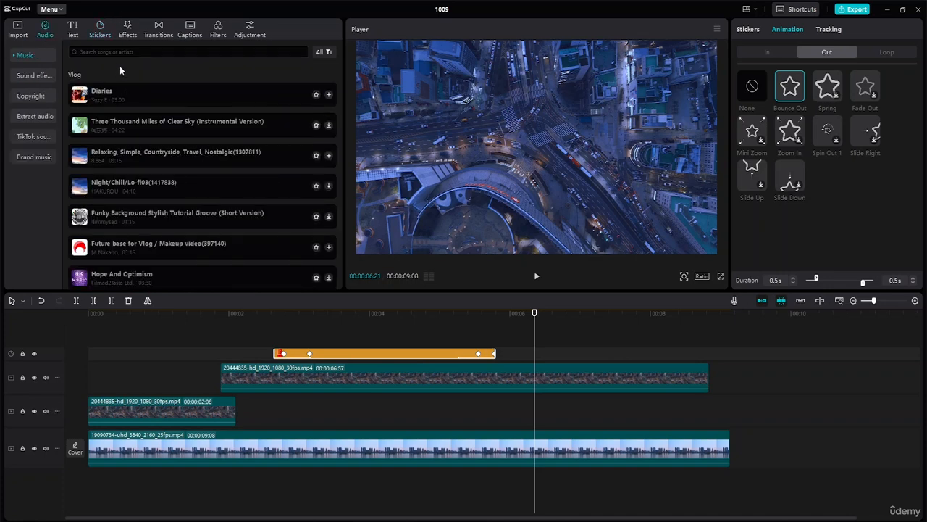
left_click(145, 52)
type("city")
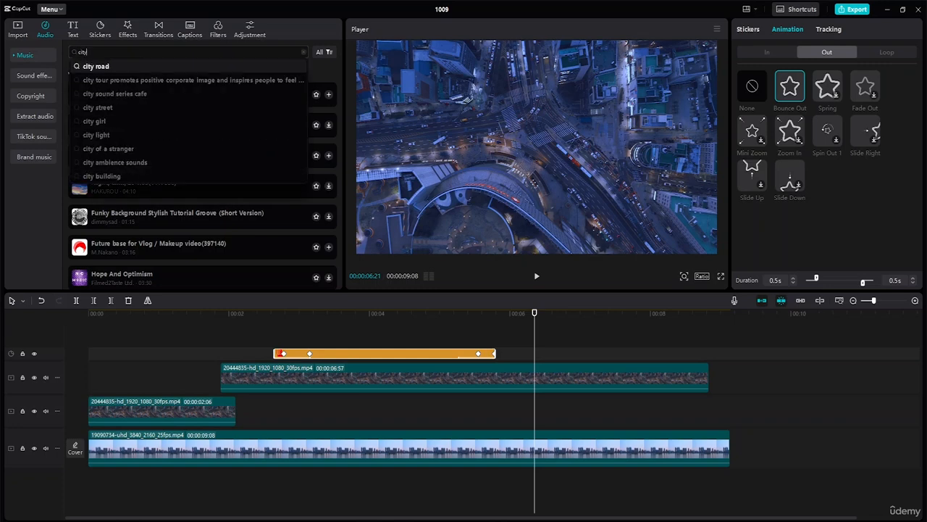
key("Return")
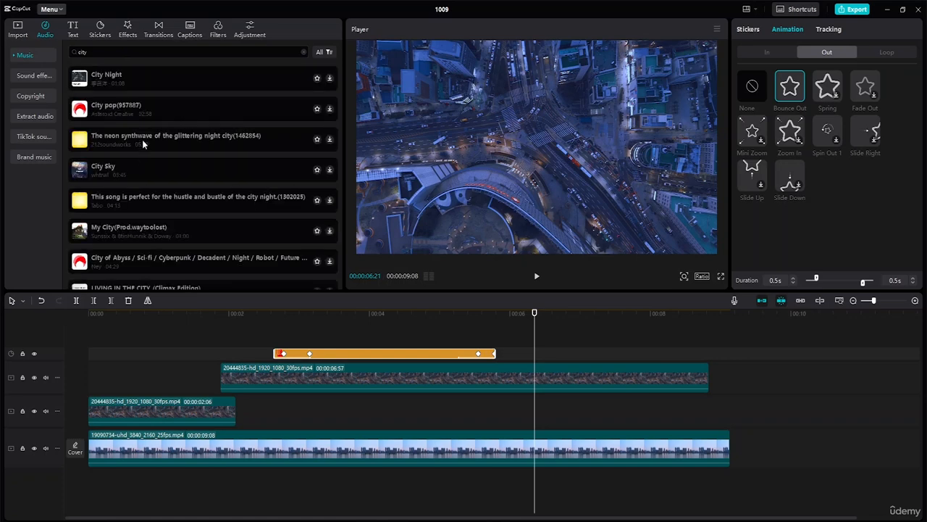
left_click(133, 174)
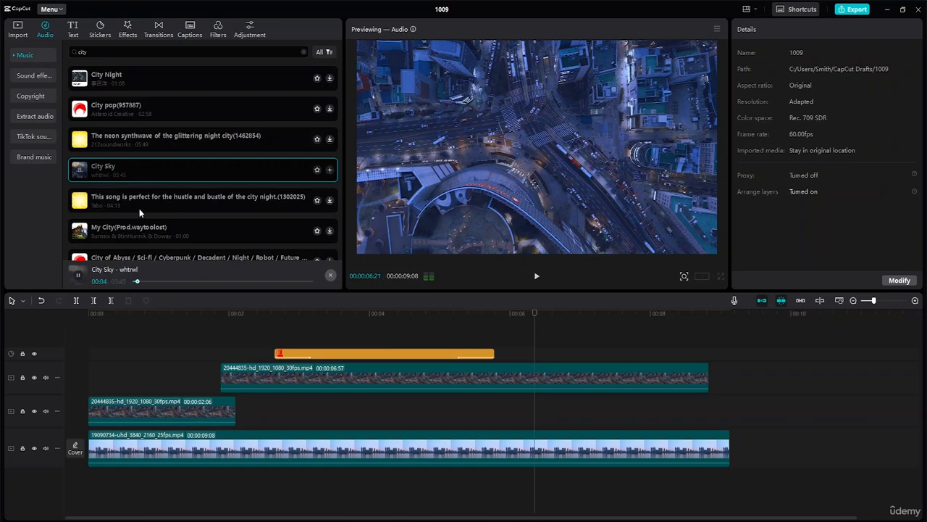
left_click(139, 208)
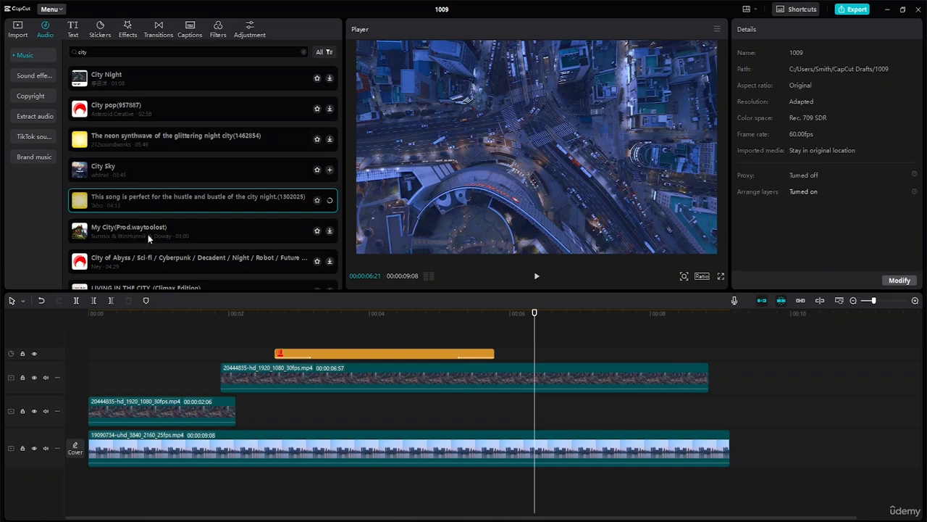
left_click(148, 234)
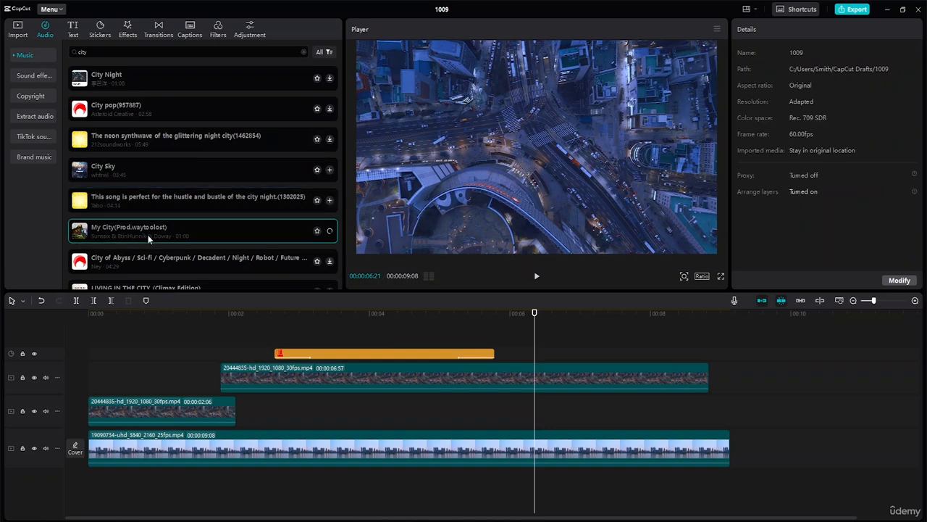
left_click_drag(149, 238, 92, 489)
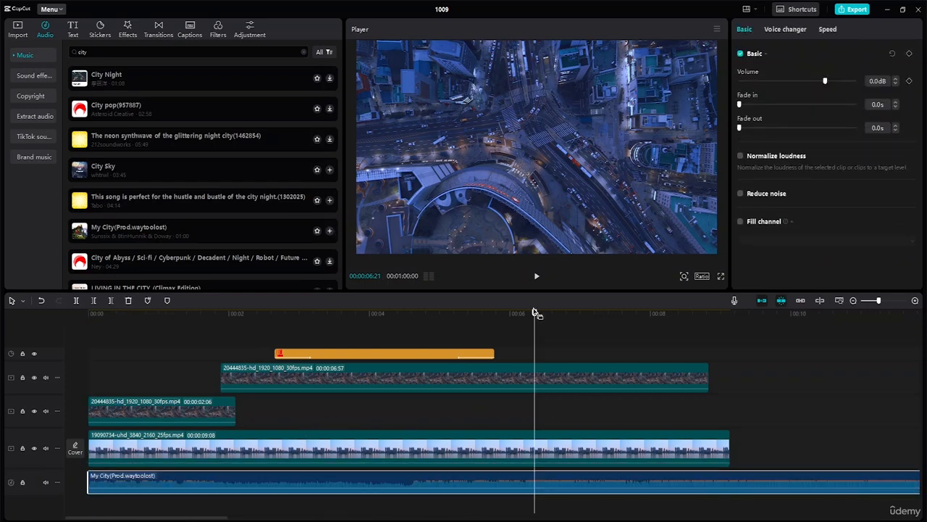
Split the music track at the skyline clip's end, 00:00:09:08, and delete the part after it.
left_click(635, 315)
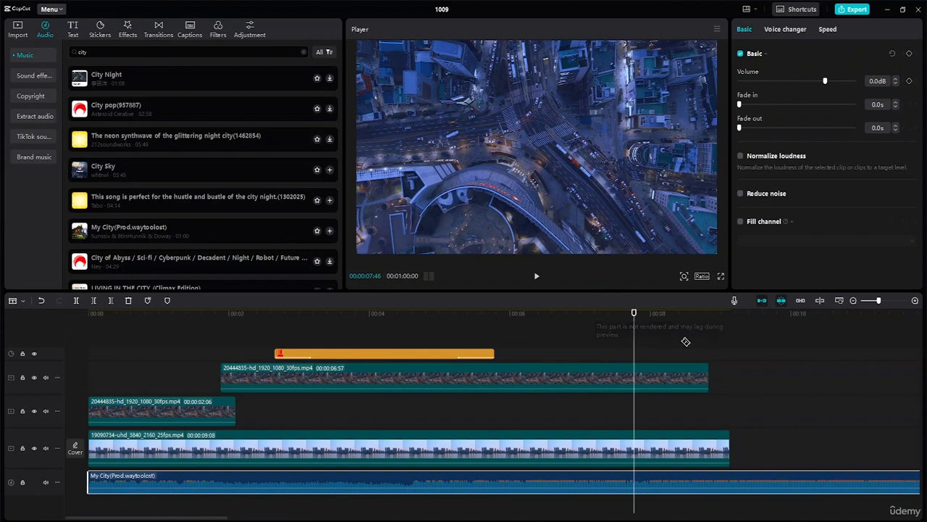
left_click_drag(634, 316, 730, 341)
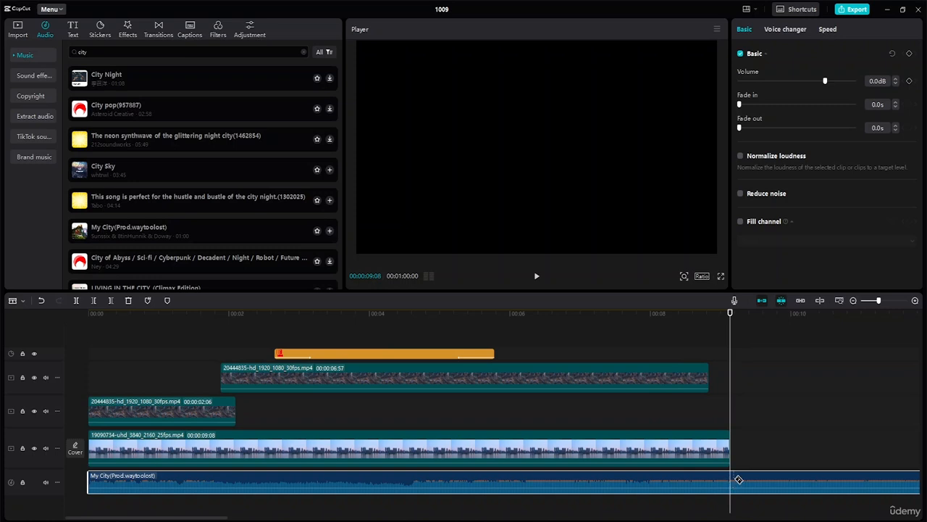
left_click(730, 487)
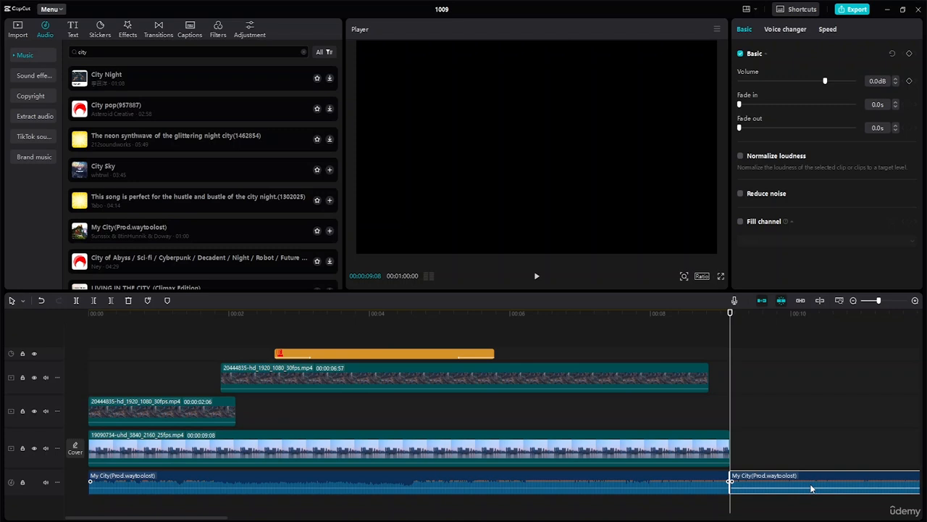
key("Delete")
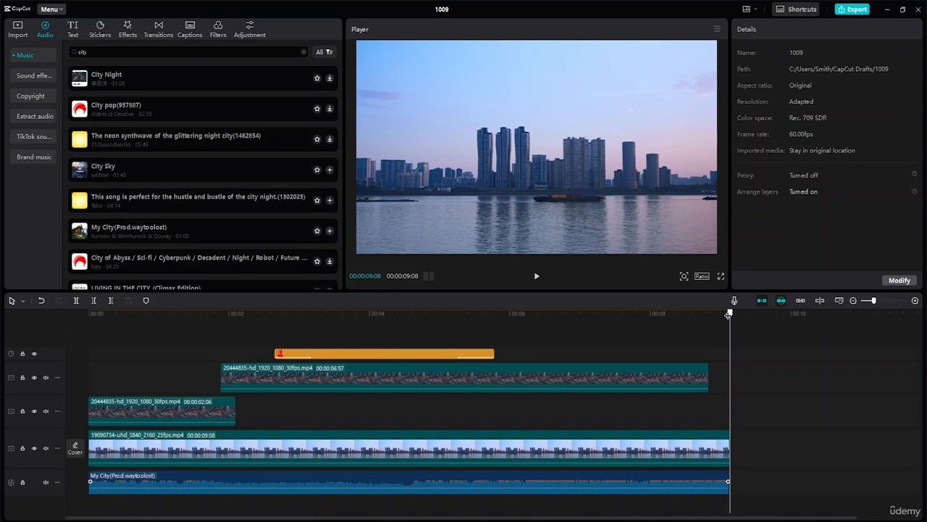
Extend the second aerial segment's end to 00:00:09:08 and play the whole sequence from the beginning.
mouse_move(729, 314)
left_mouse_down()
mouse_move(683, 313)
mouse_move(729, 314)
left_mouse_up()
left_click_drag(706, 375, 730, 376)
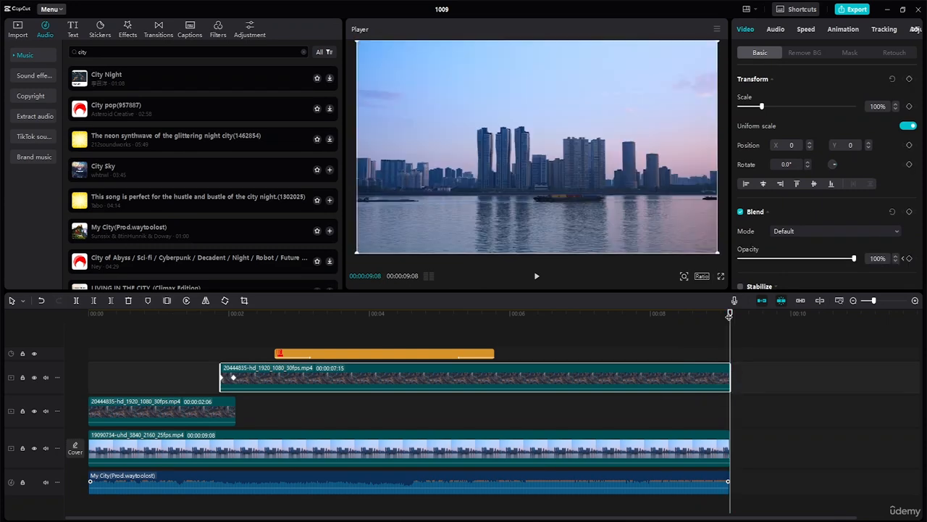
key("Home")
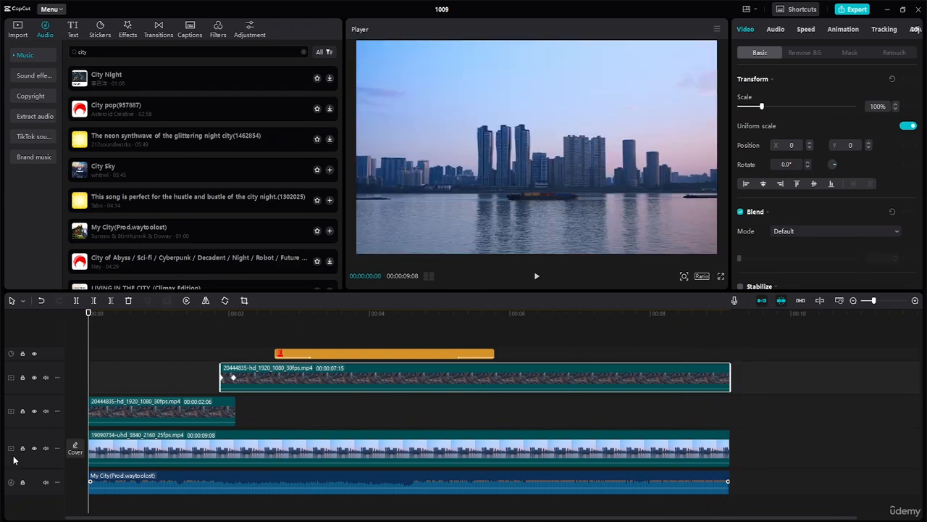
key("space")
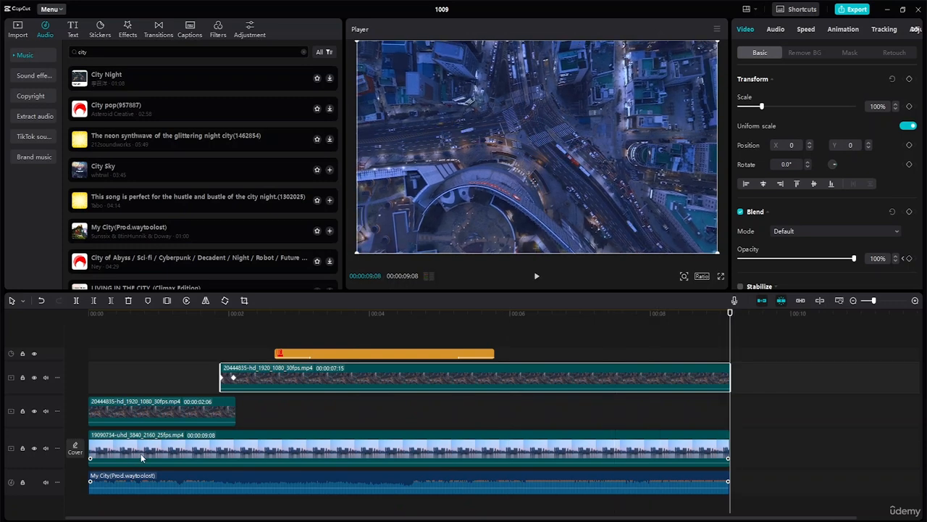
key("space")
key("space")
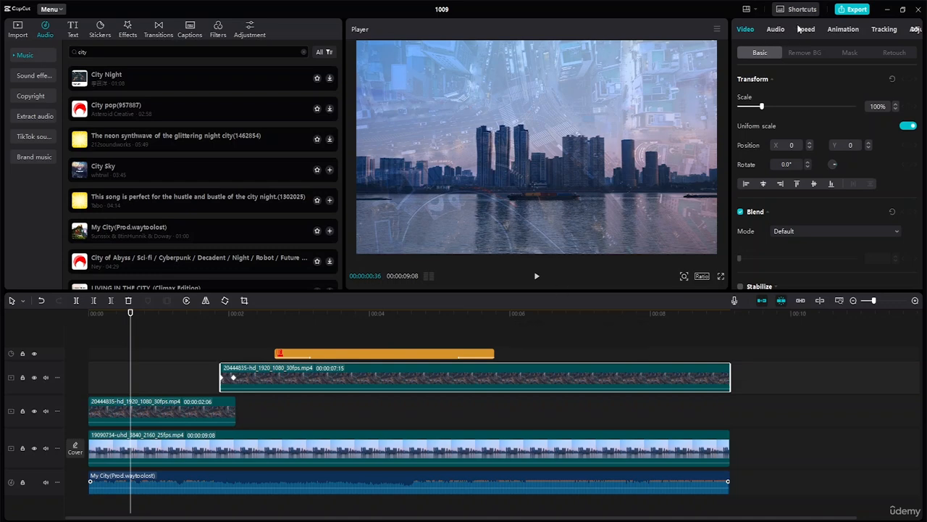
Open the export settings for the project and name the exported video "Double Exposure Effect".
left_click(853, 9)
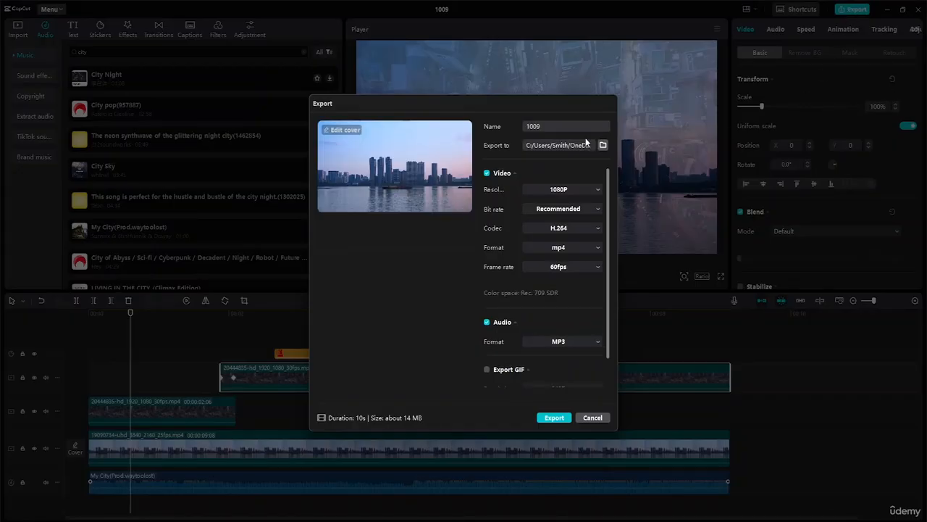
left_click(553, 127)
key("BackSpace")
key("BackSpace")
key("BackSpace")
key("BackSpace")
type("Exposure Effect")
Set the export location to the "Advance Capcut Tutorial Resource File" folder on the Desktop.
left_click(603, 145)
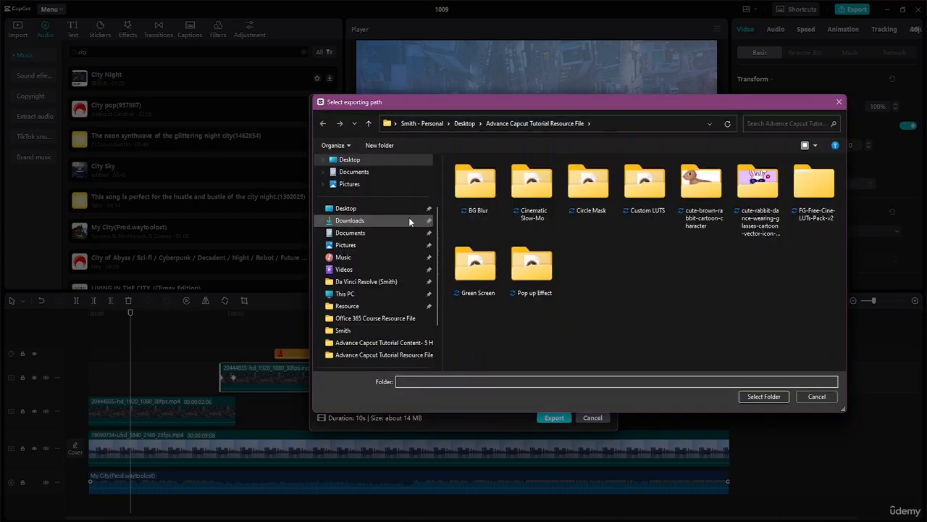
left_click(387, 208)
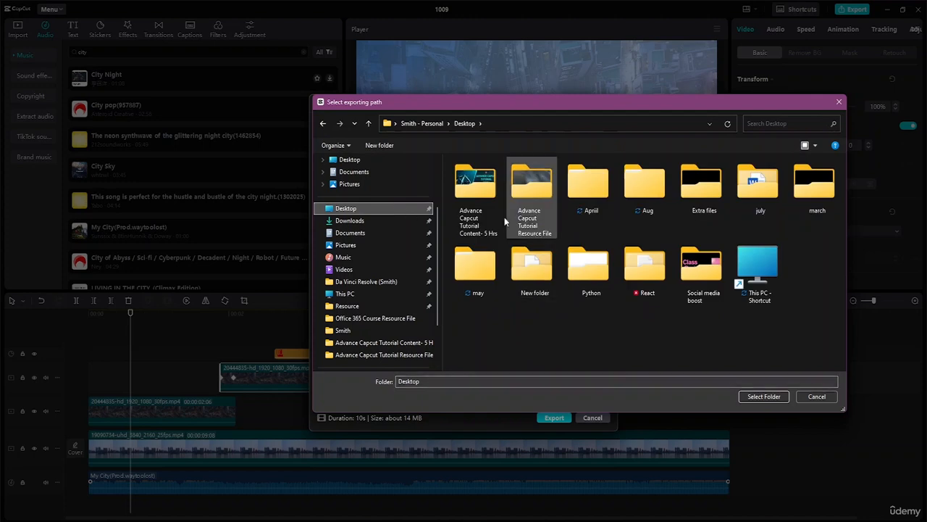
double_click(525, 213)
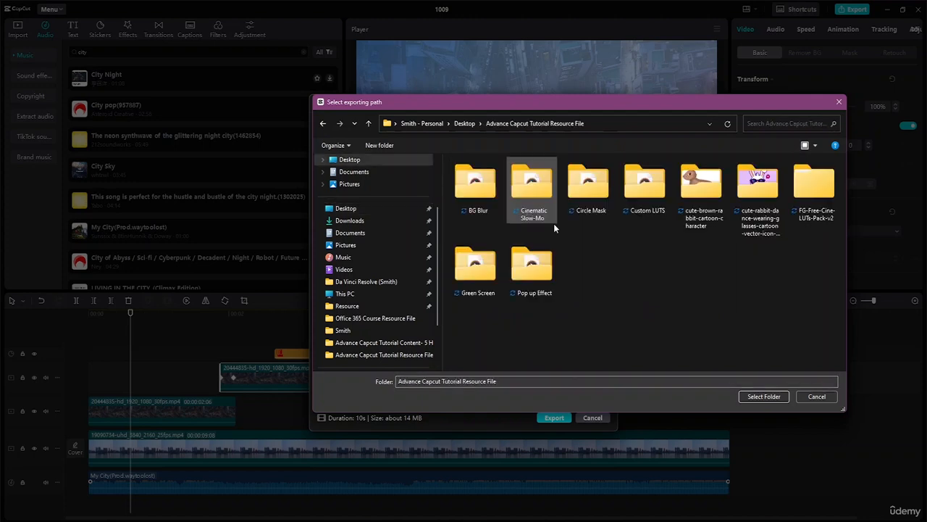
left_click(765, 397)
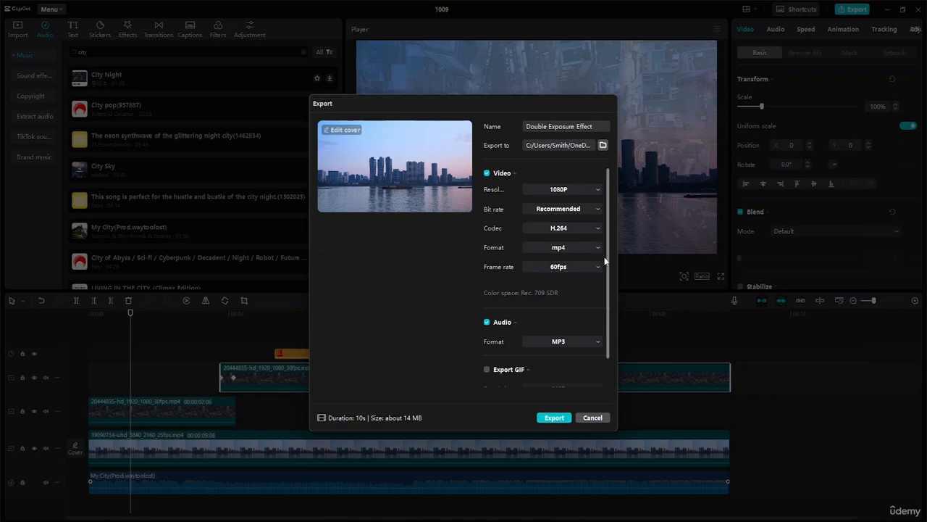
left_click(487, 322)
scroll(551, 319, "down", 1)
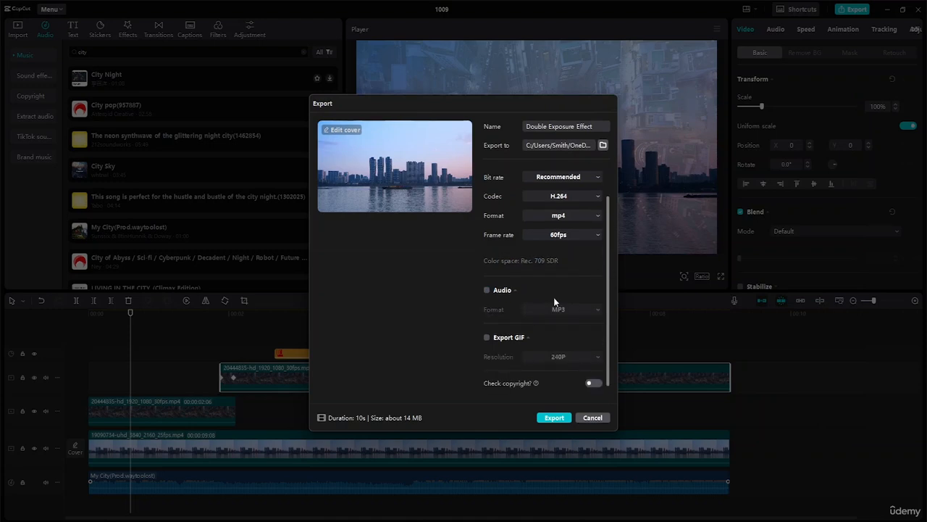
scroll(564, 296, "up", 1)
scroll(562, 296, "down", 1)
left_click(488, 290)
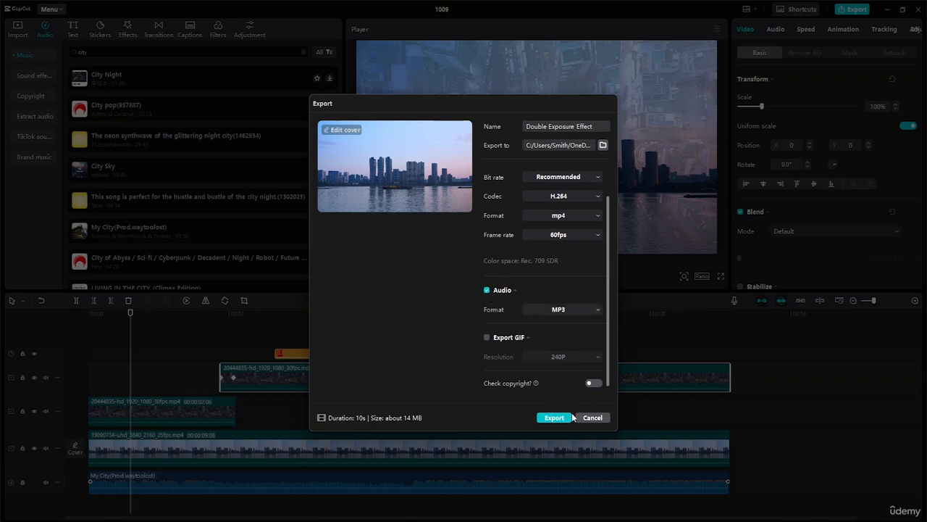